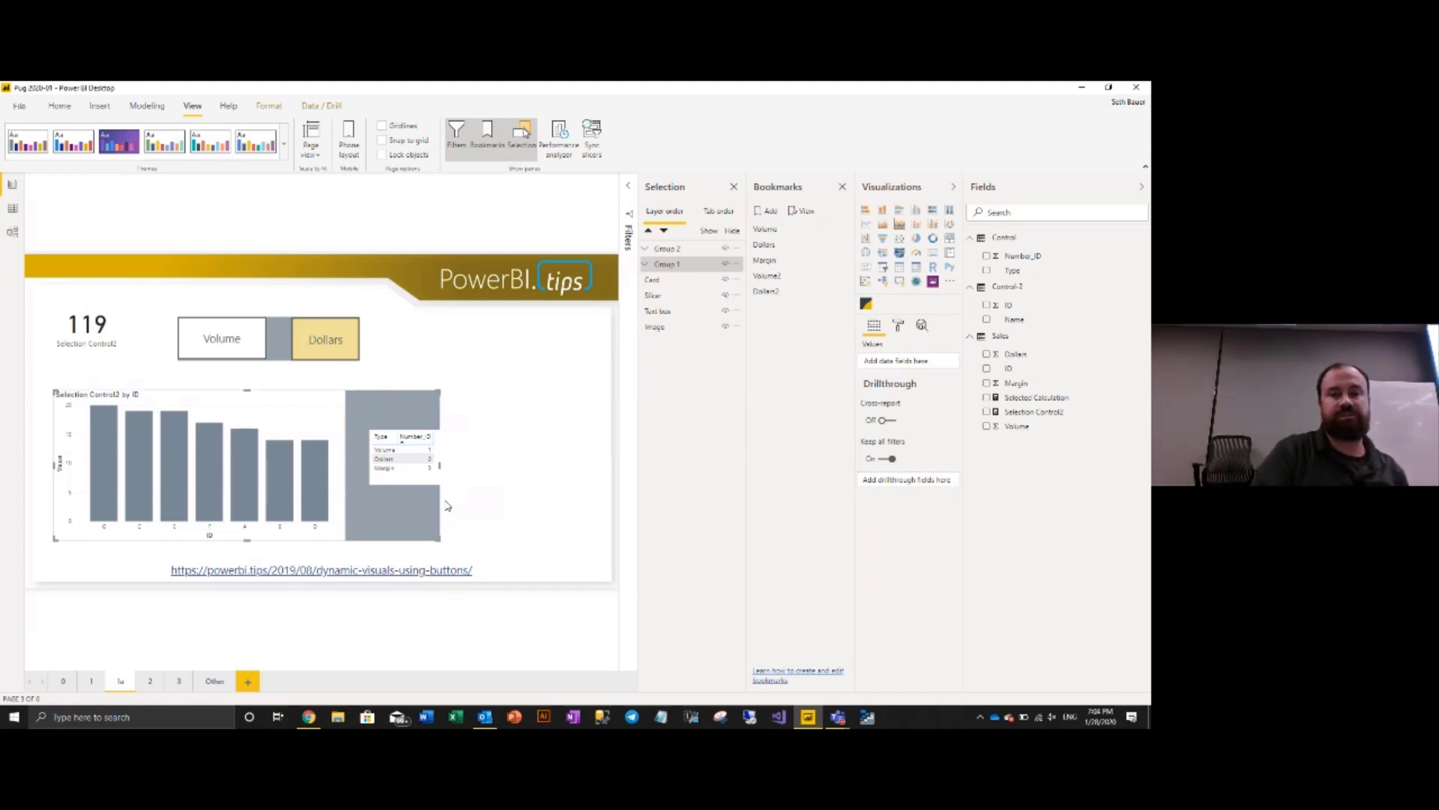
# - Collapse the Selection, Bookmarks and Visualizations panes, then minimize Power BI Desktop and bring up Chrome
pyautogui.click(675, 188)
pyautogui.click(776, 187)
pyautogui.click(952, 185)
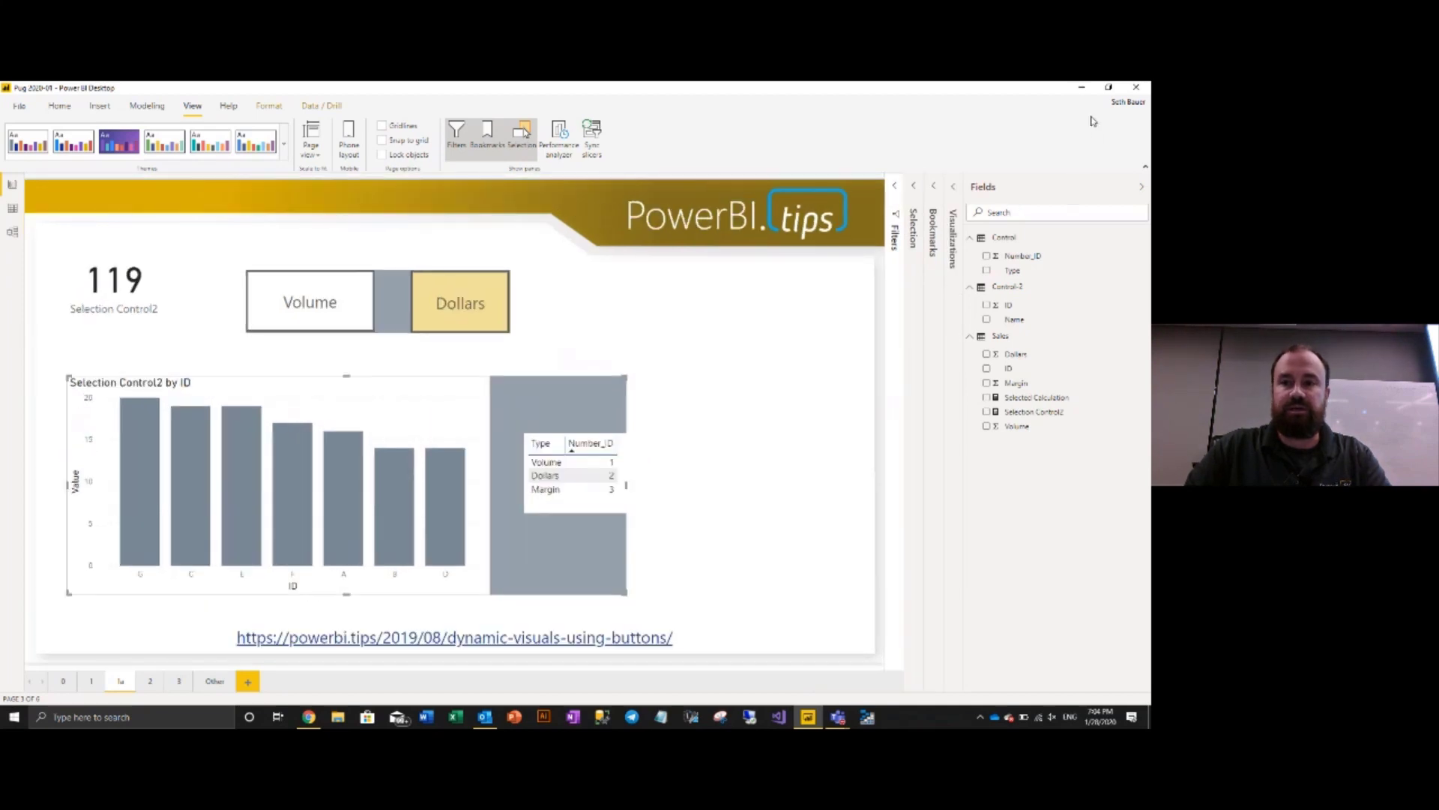
pyautogui.click(1082, 87)
pyautogui.click(309, 717)
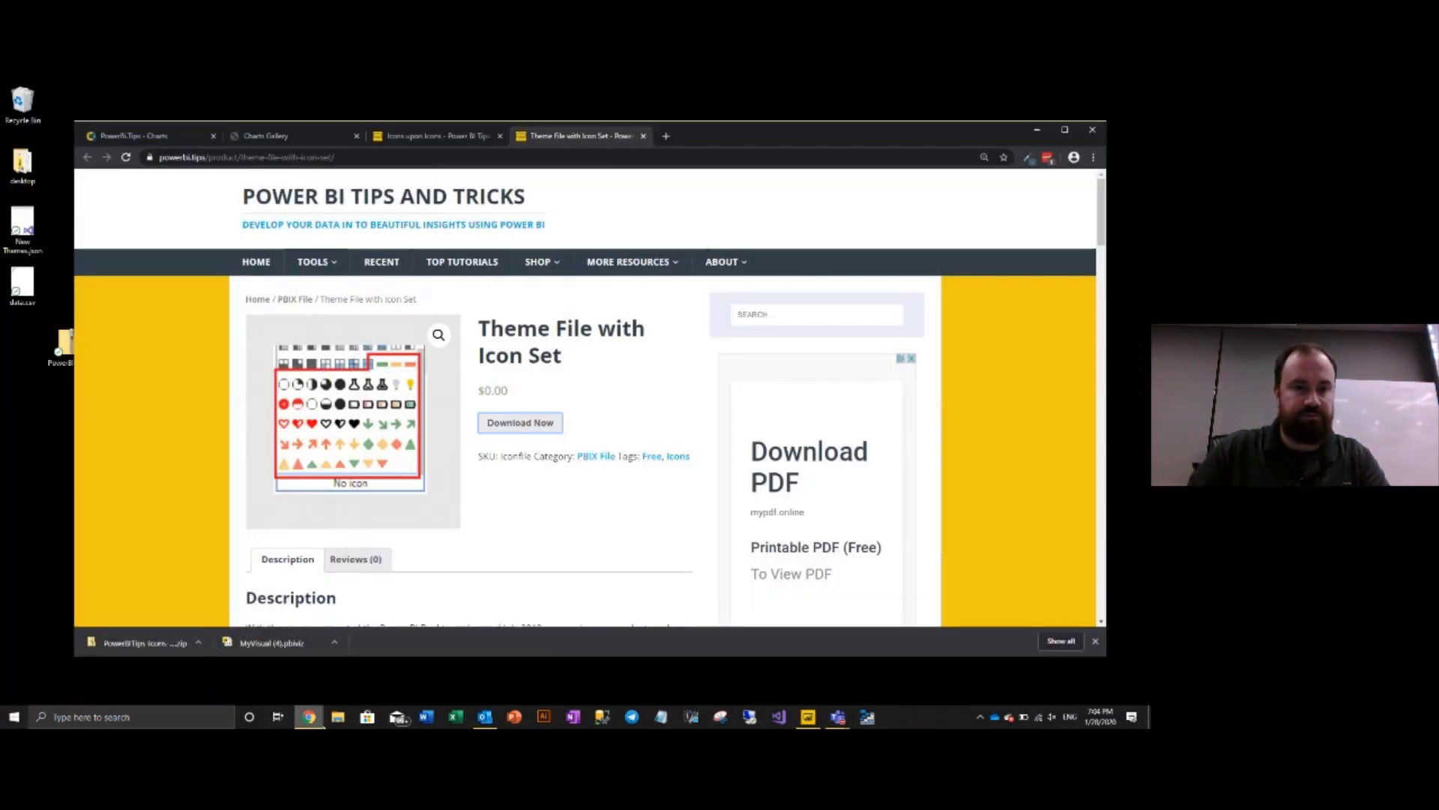
# - Load app.powerbi.com in a new browser tab
pyautogui.click(667, 136)
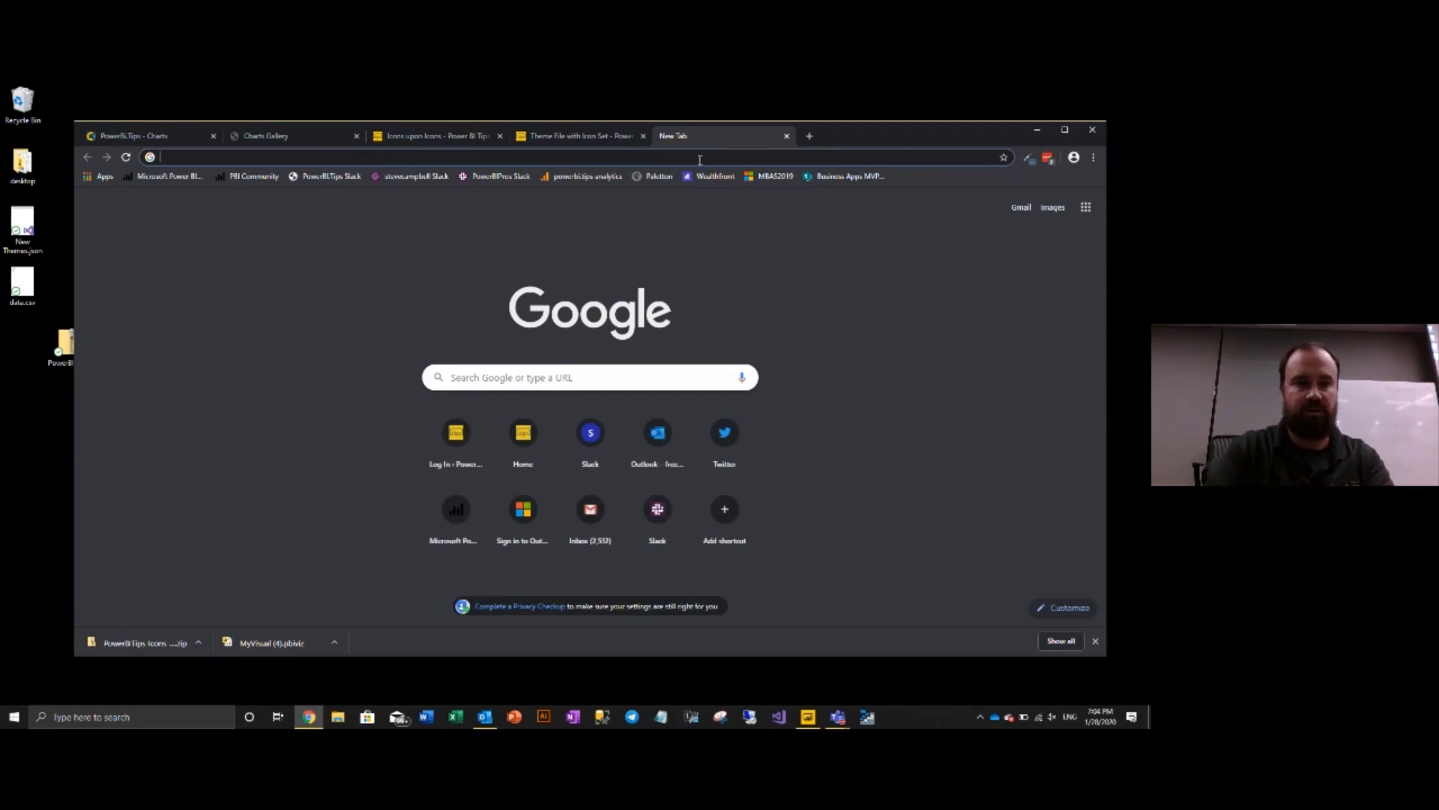
pyautogui.write('app')
pyautogui.press('Return')
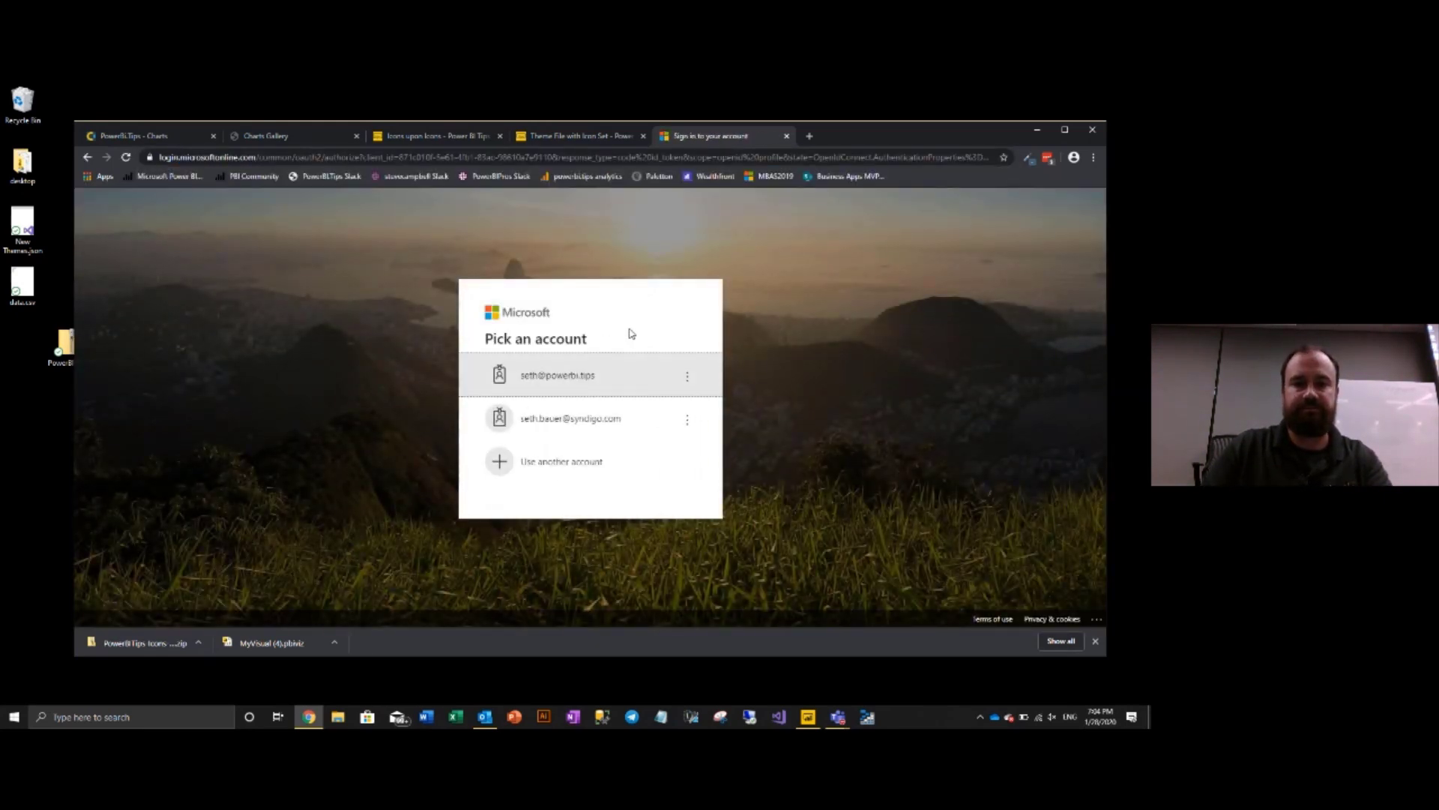
# - Sign in with another work account's e-mail and password, declining to save the password
pyautogui.click(611, 465)
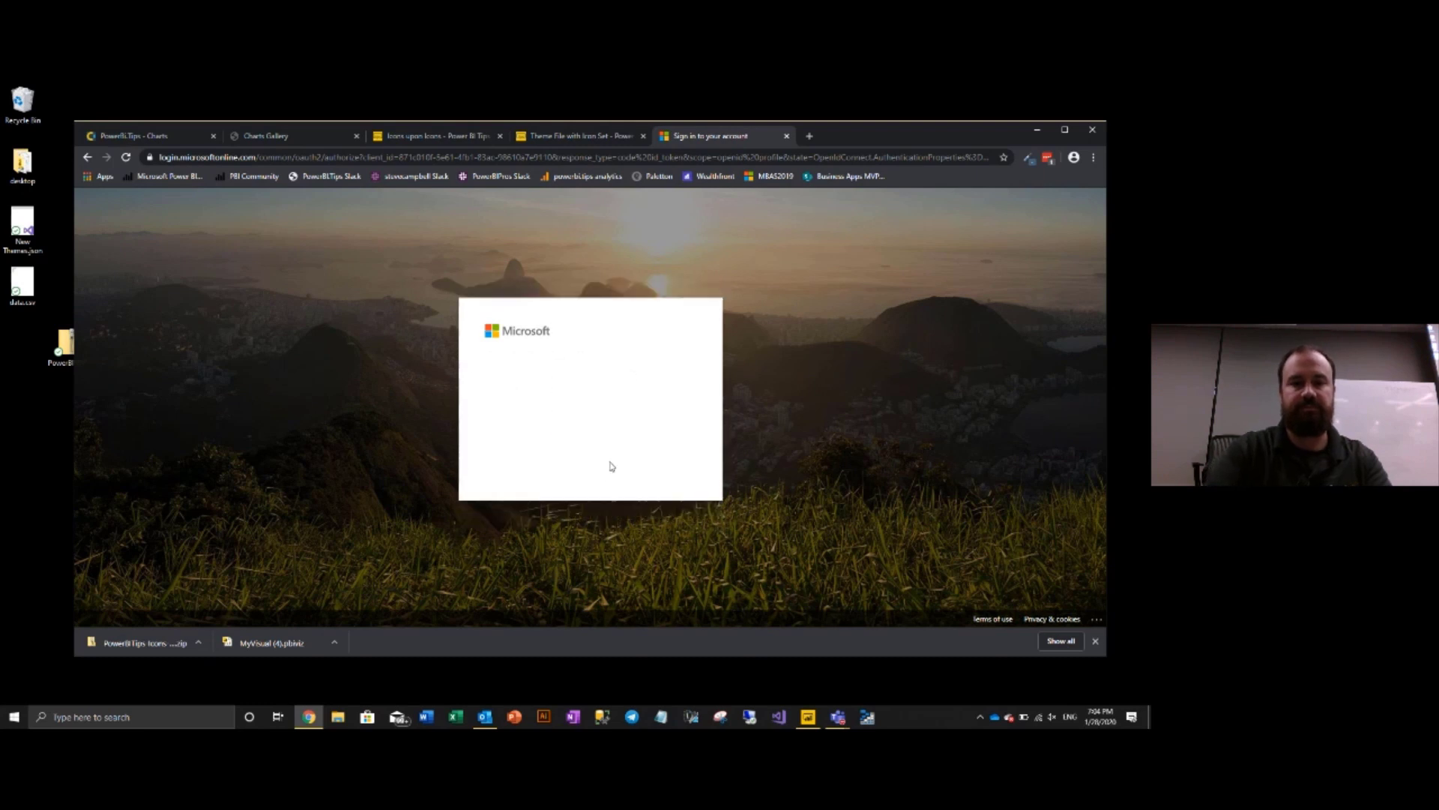
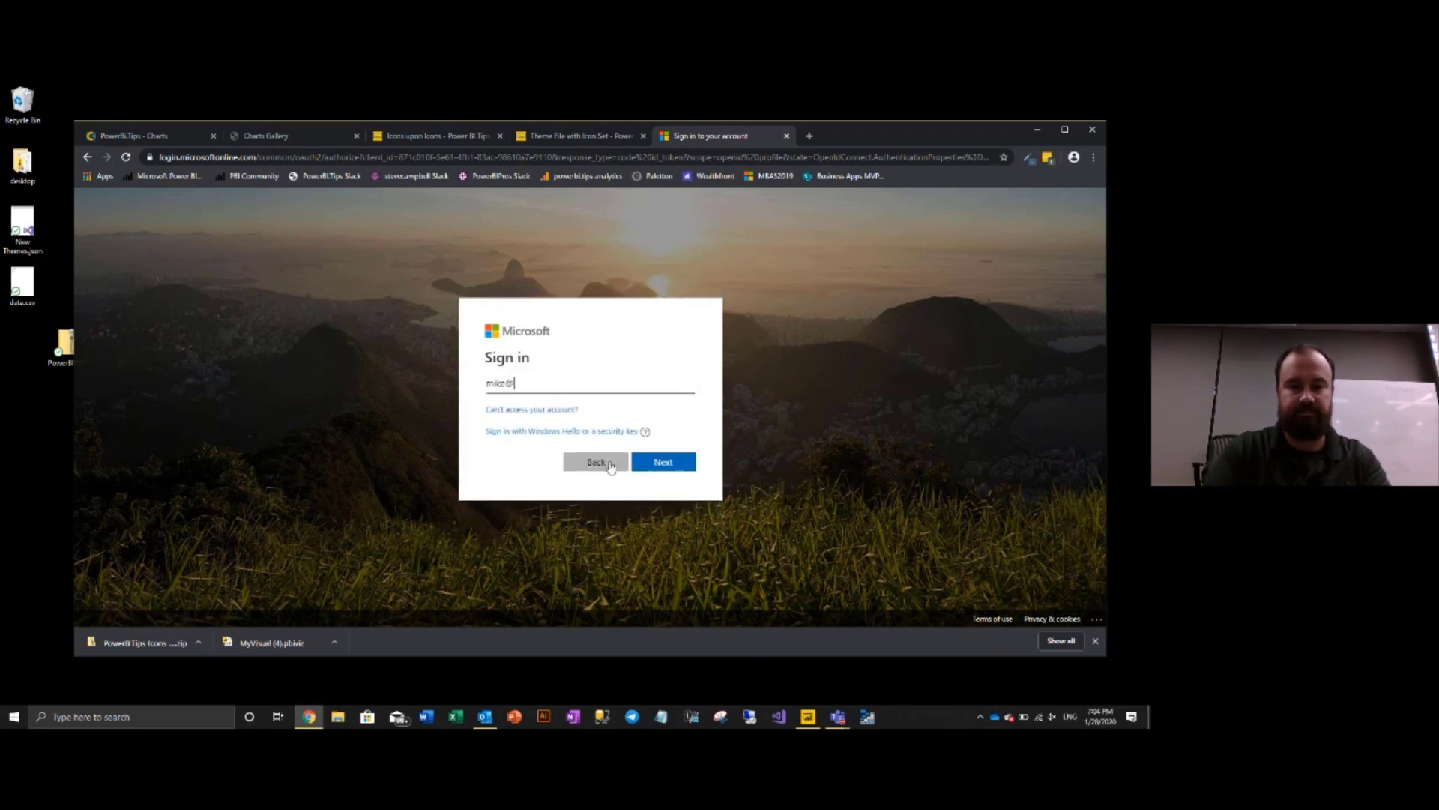
pyautogui.press('Return')
pyautogui.write('********')
pyautogui.press('Return')
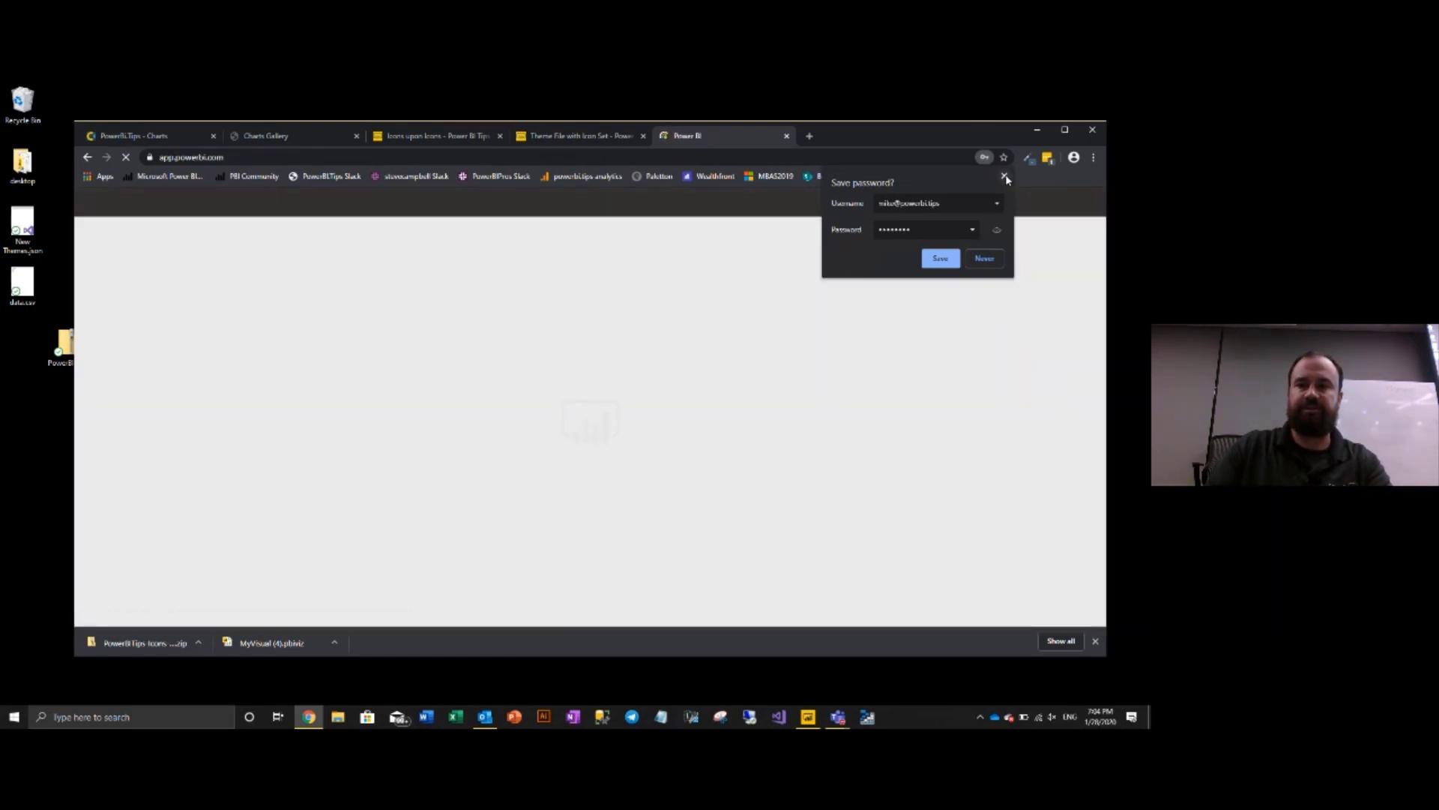
pyautogui.click(1006, 177)
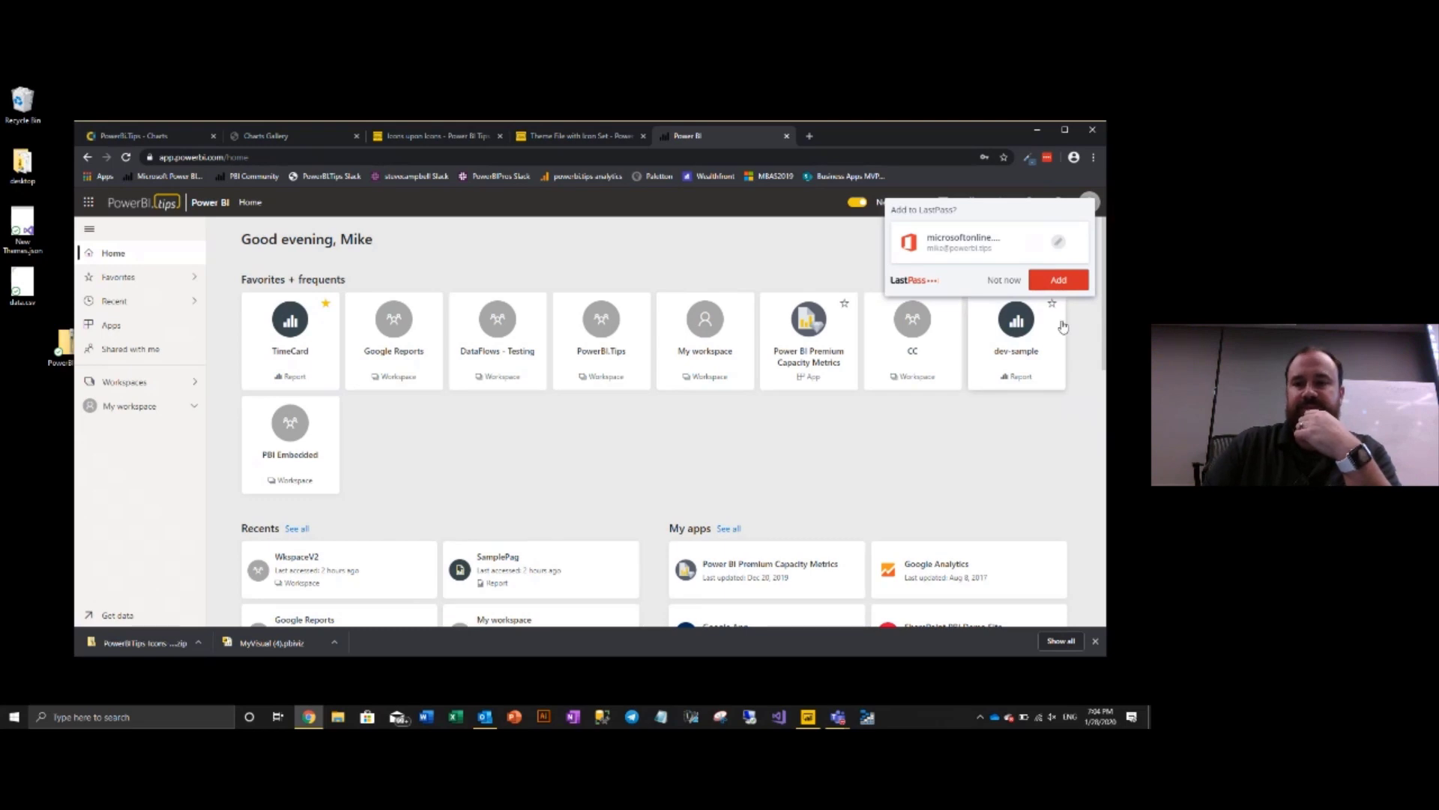
# - Open the WkspaceV2 workspace and view its Datasets, then its Reports list
pyautogui.click(1005, 279)
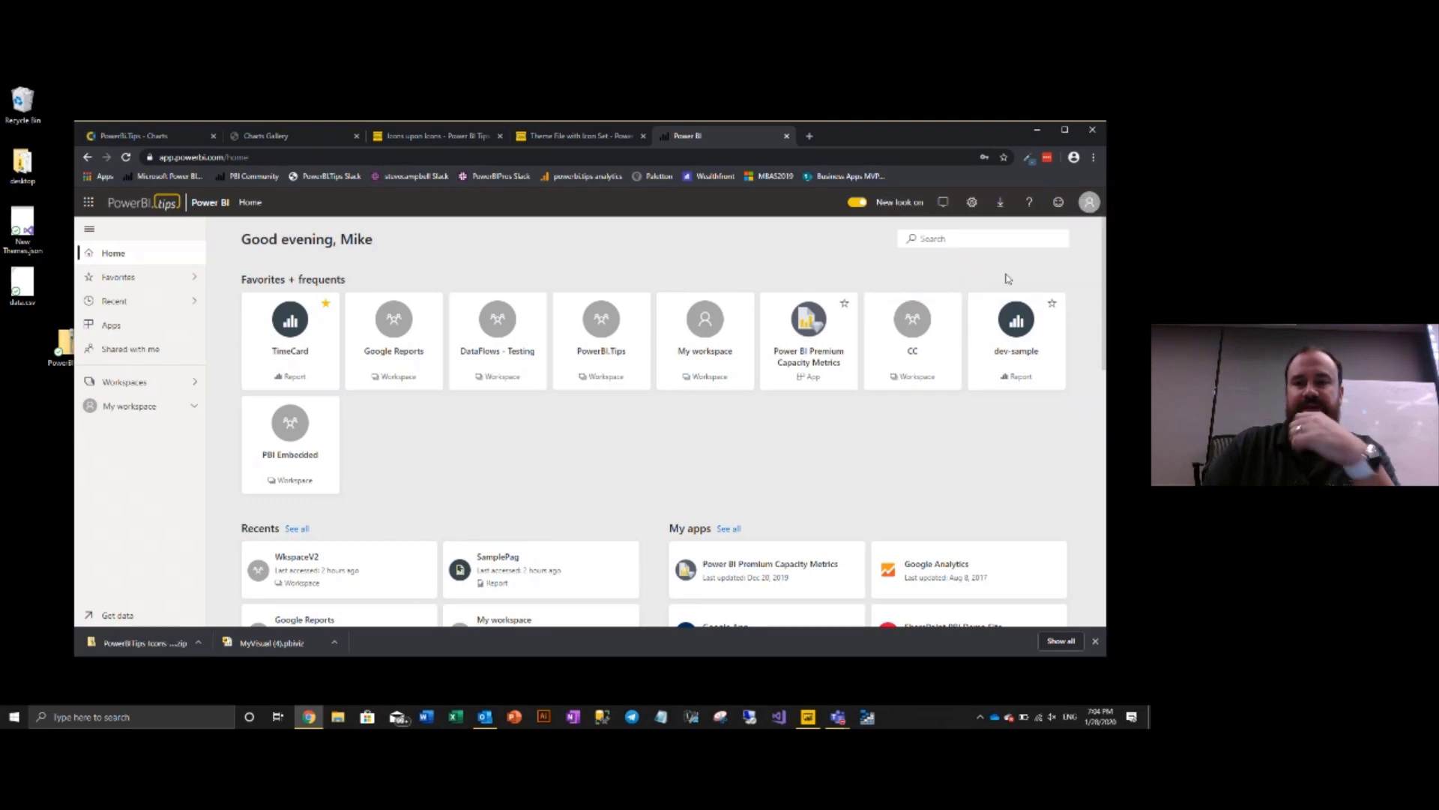
pyautogui.click(120, 383)
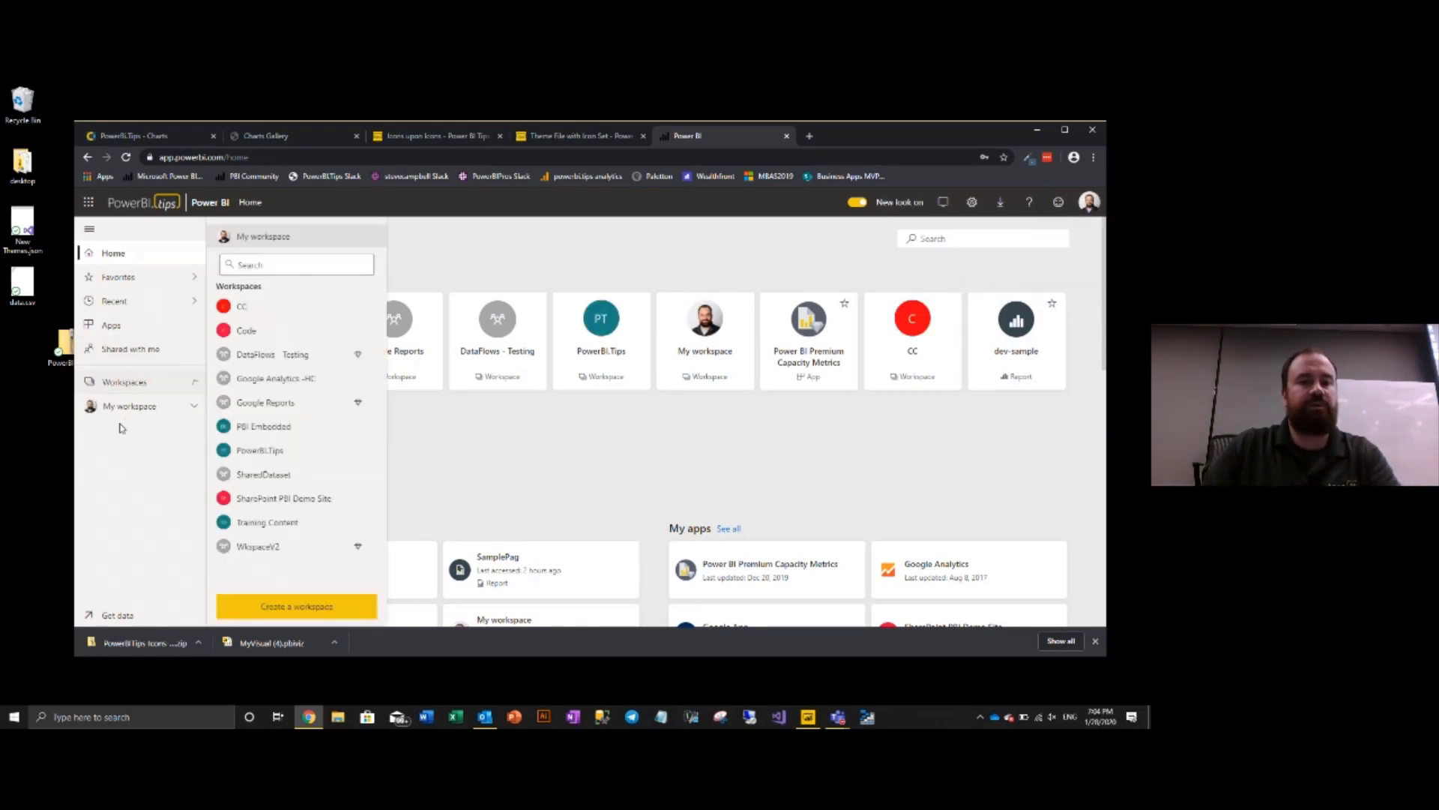
pyautogui.click(271, 549)
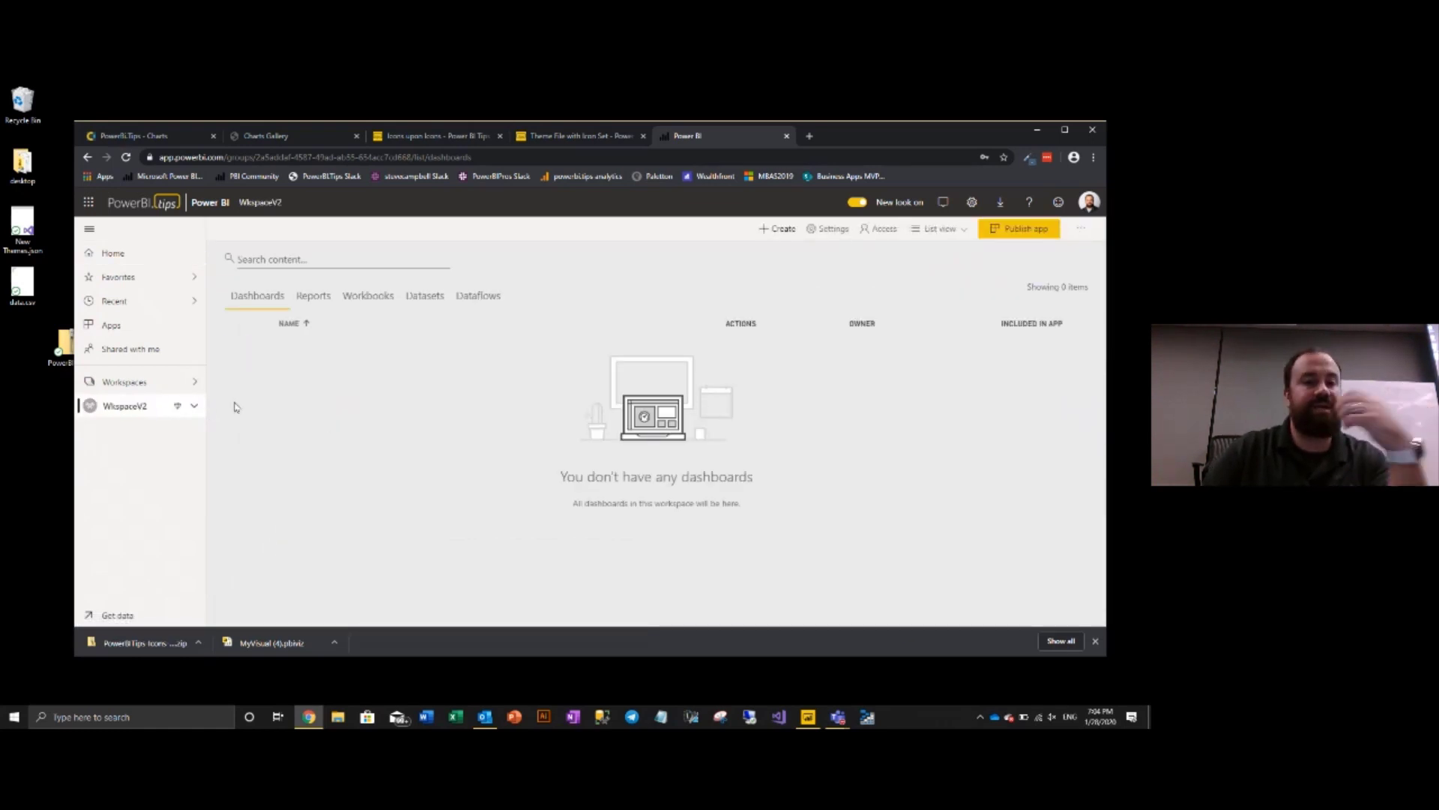
pyautogui.click(425, 295)
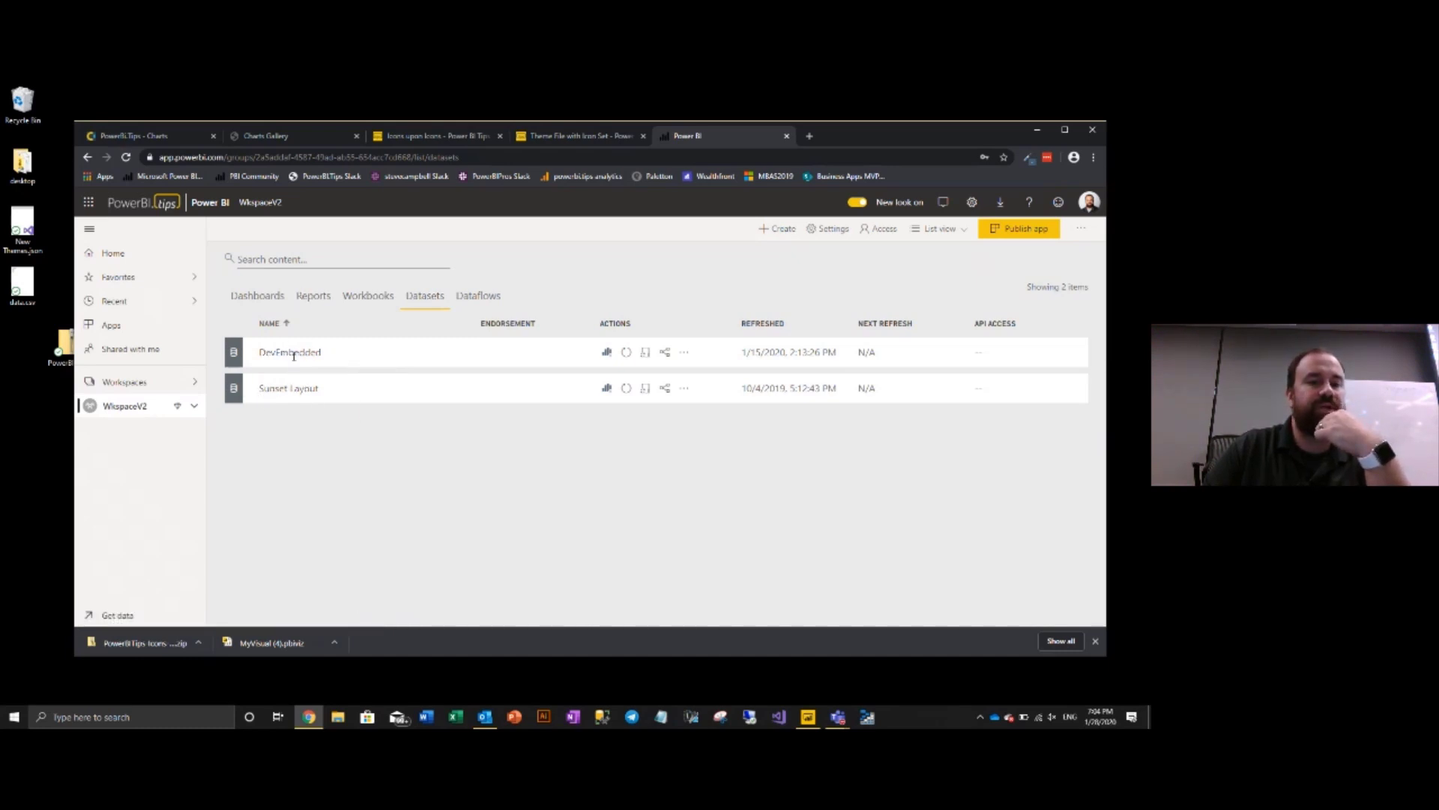
pyautogui.click(311, 296)
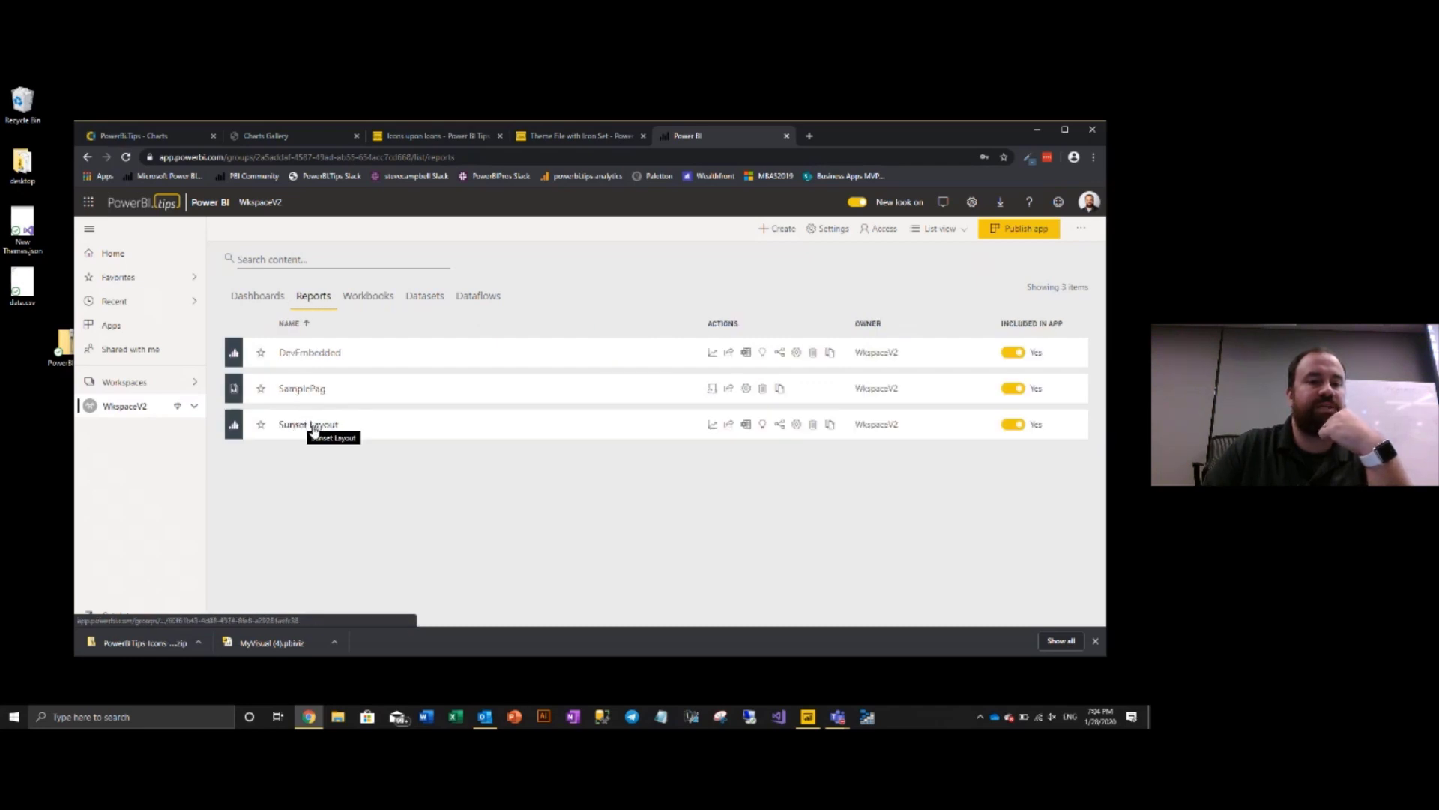
# - Open the Sunset Layout report from the WkspaceV2 Reports list
pyautogui.click(313, 426)
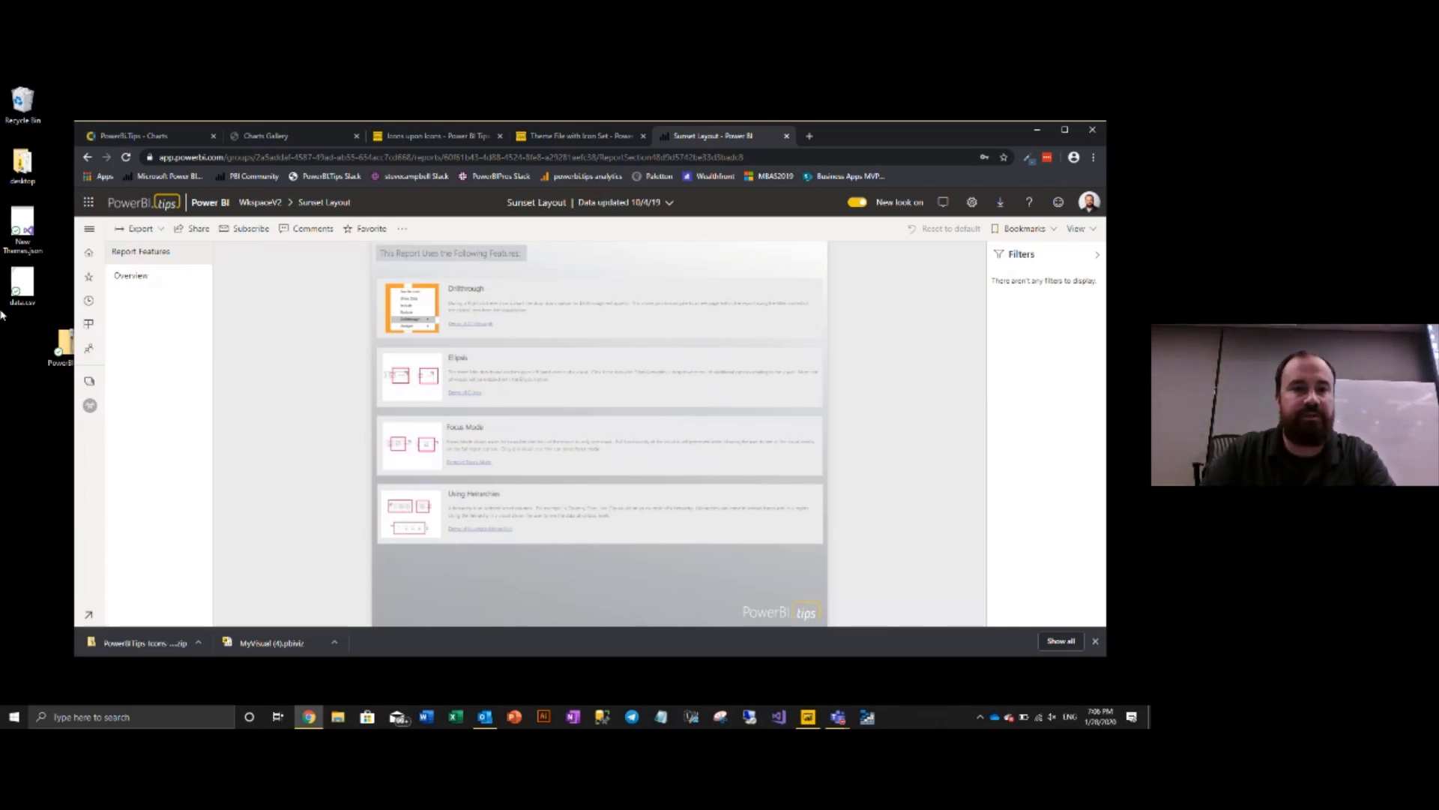
# - Edit Sunset Layout on its Overview page, widen the Fields pane, then head back to Workspaces
pyautogui.click(402, 228)
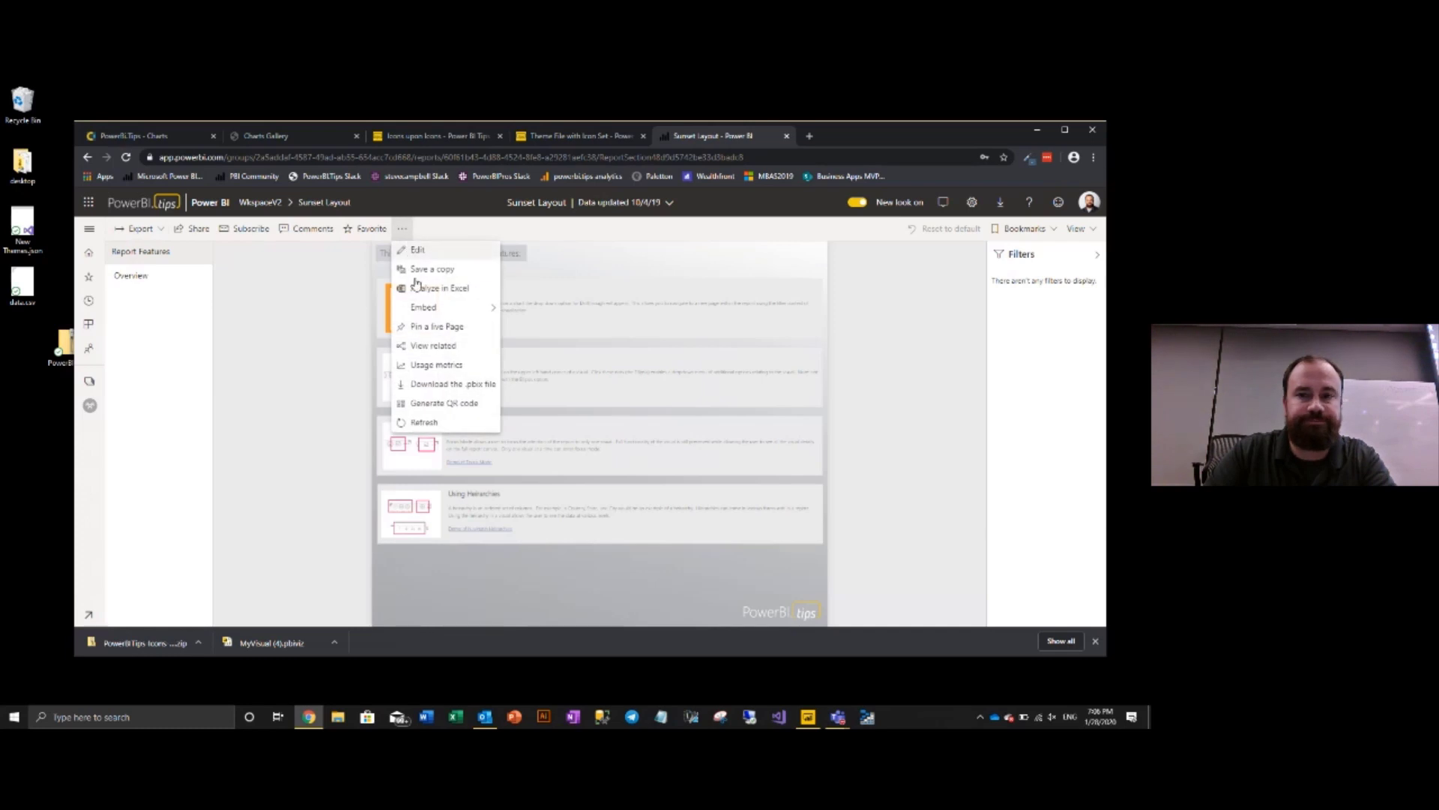
pyautogui.click(417, 249)
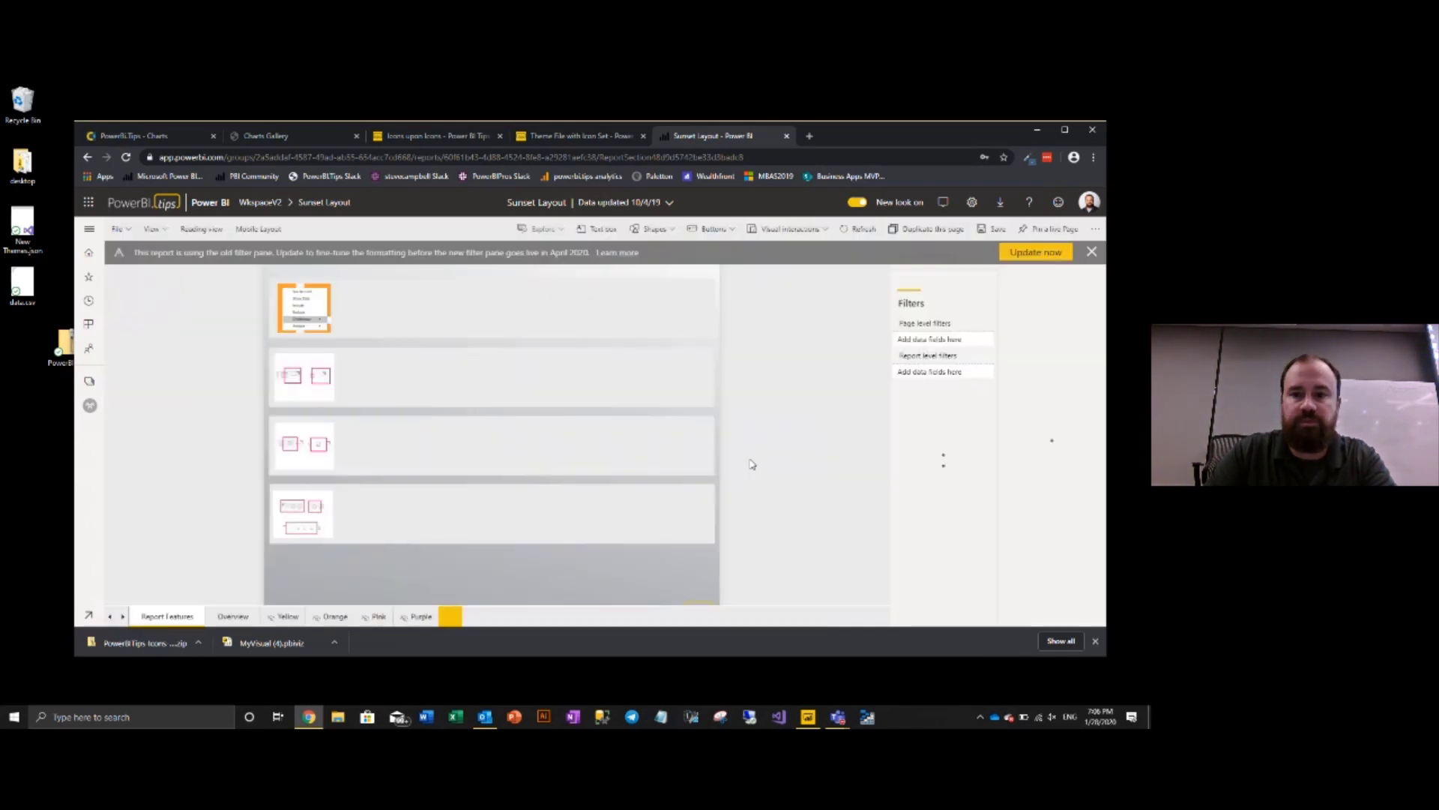
pyautogui.click(230, 616)
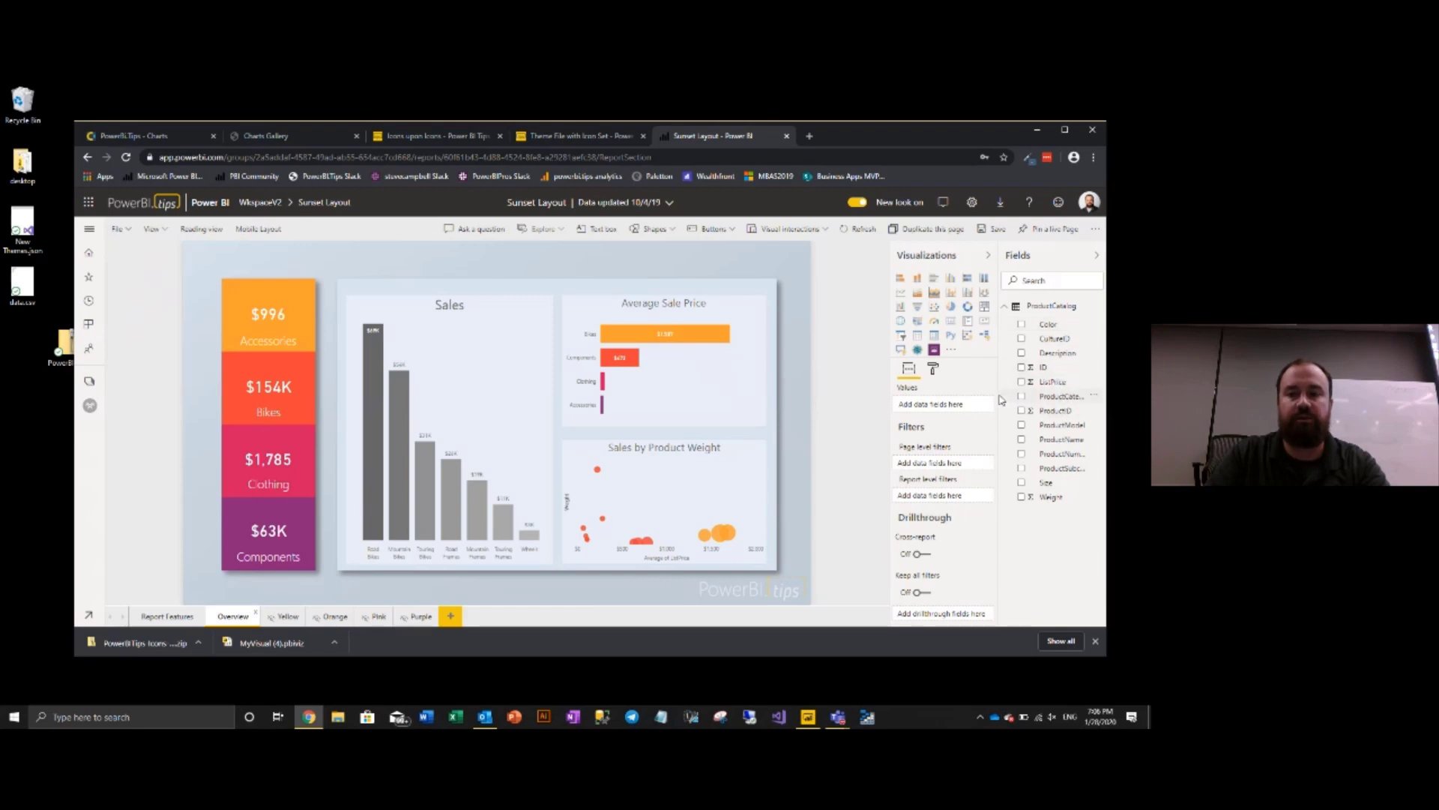
pyautogui.moveTo(997, 400); pyautogui.dragTo(947, 405)
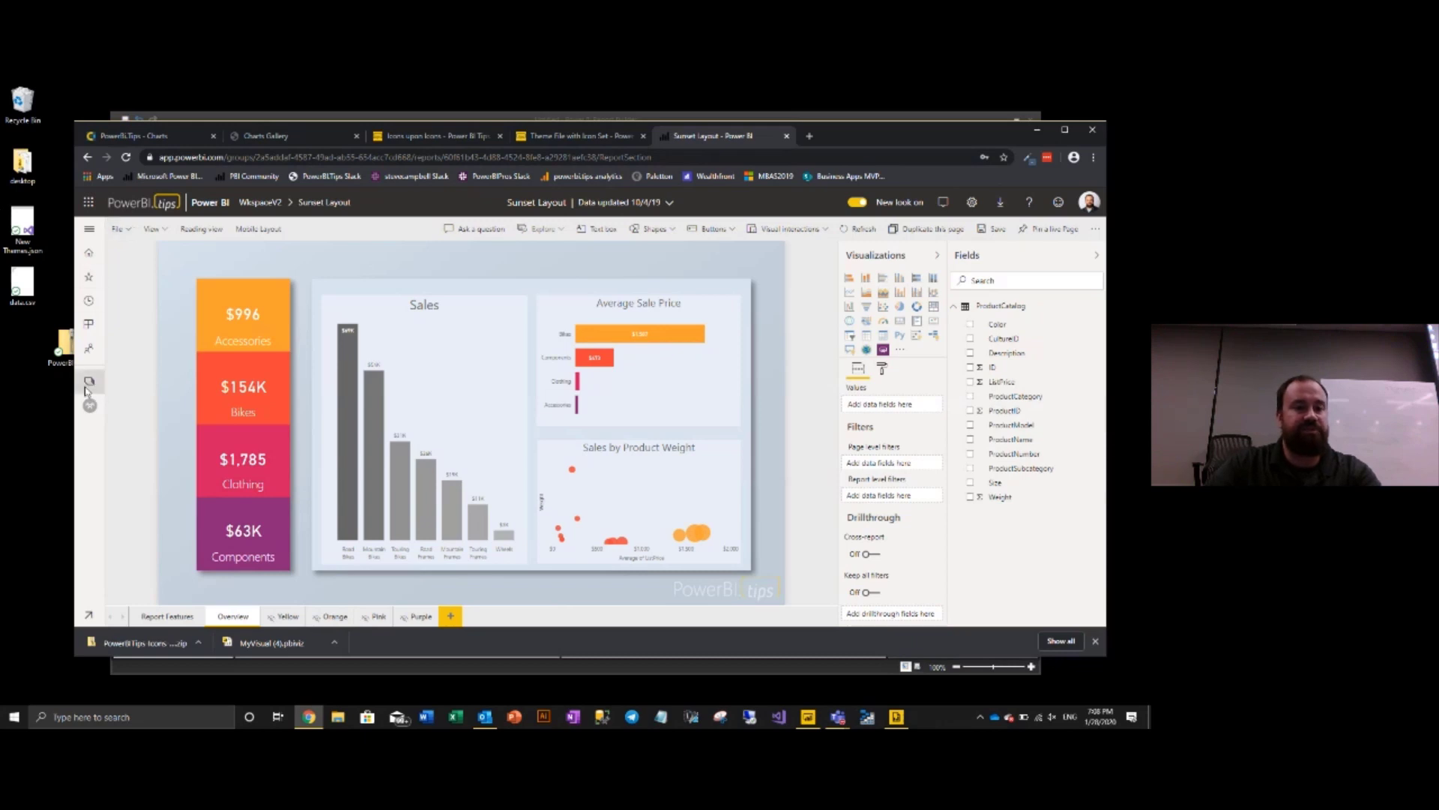
pyautogui.click(89, 384)
# - Return to WkspaceV2 and select its Workspace Connection URL in the Premium settings
pyautogui.click(155, 546)
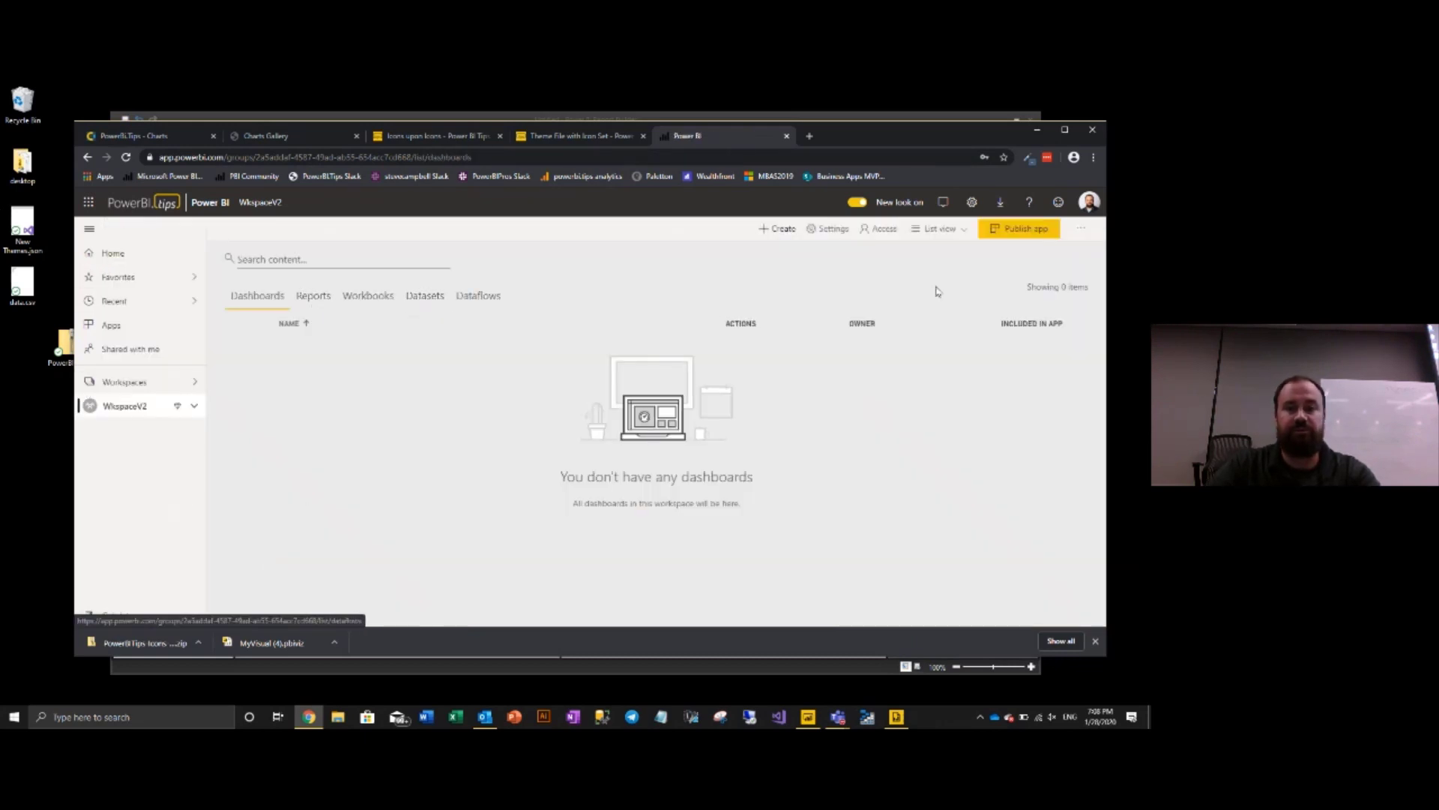
pyautogui.click(1082, 232)
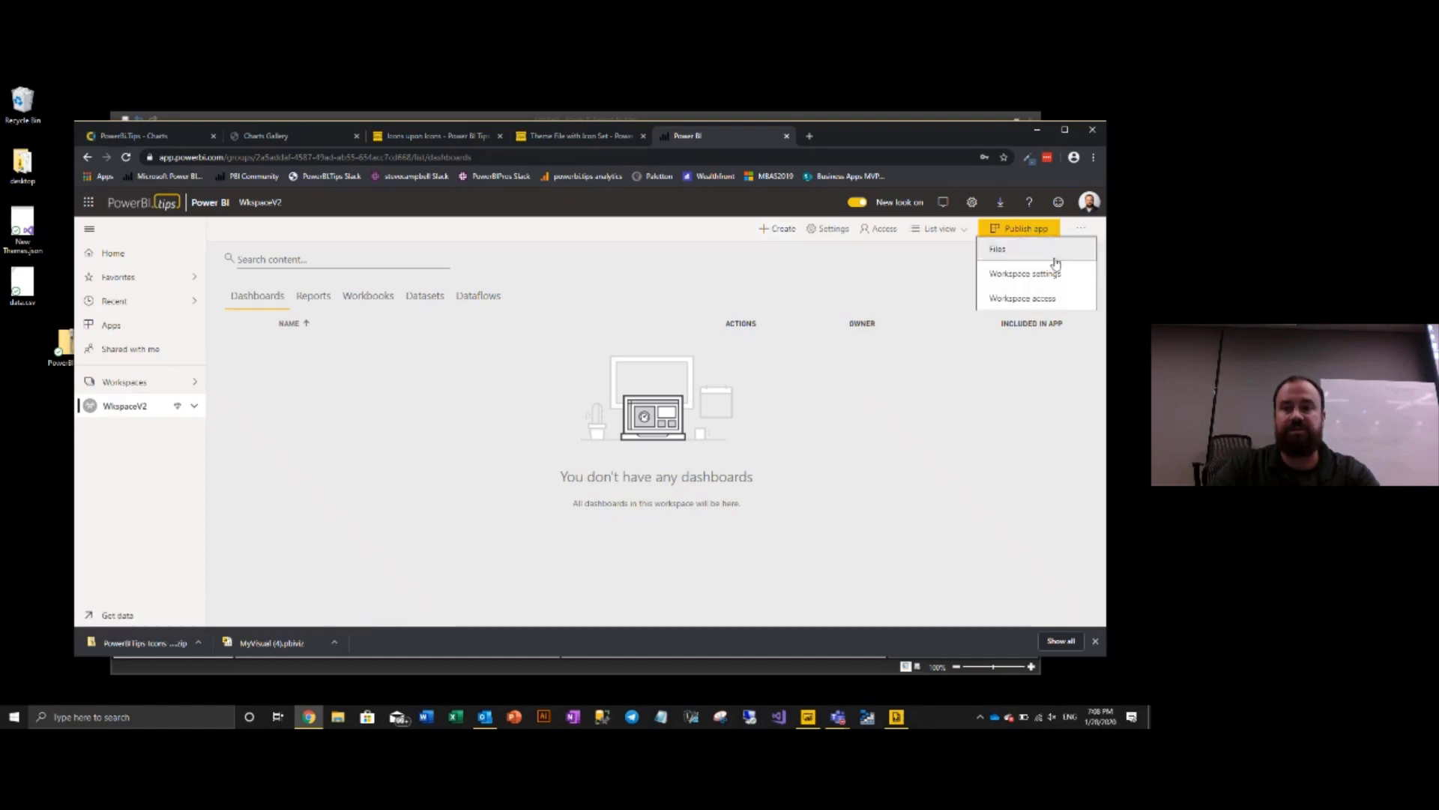
pyautogui.click(1051, 282)
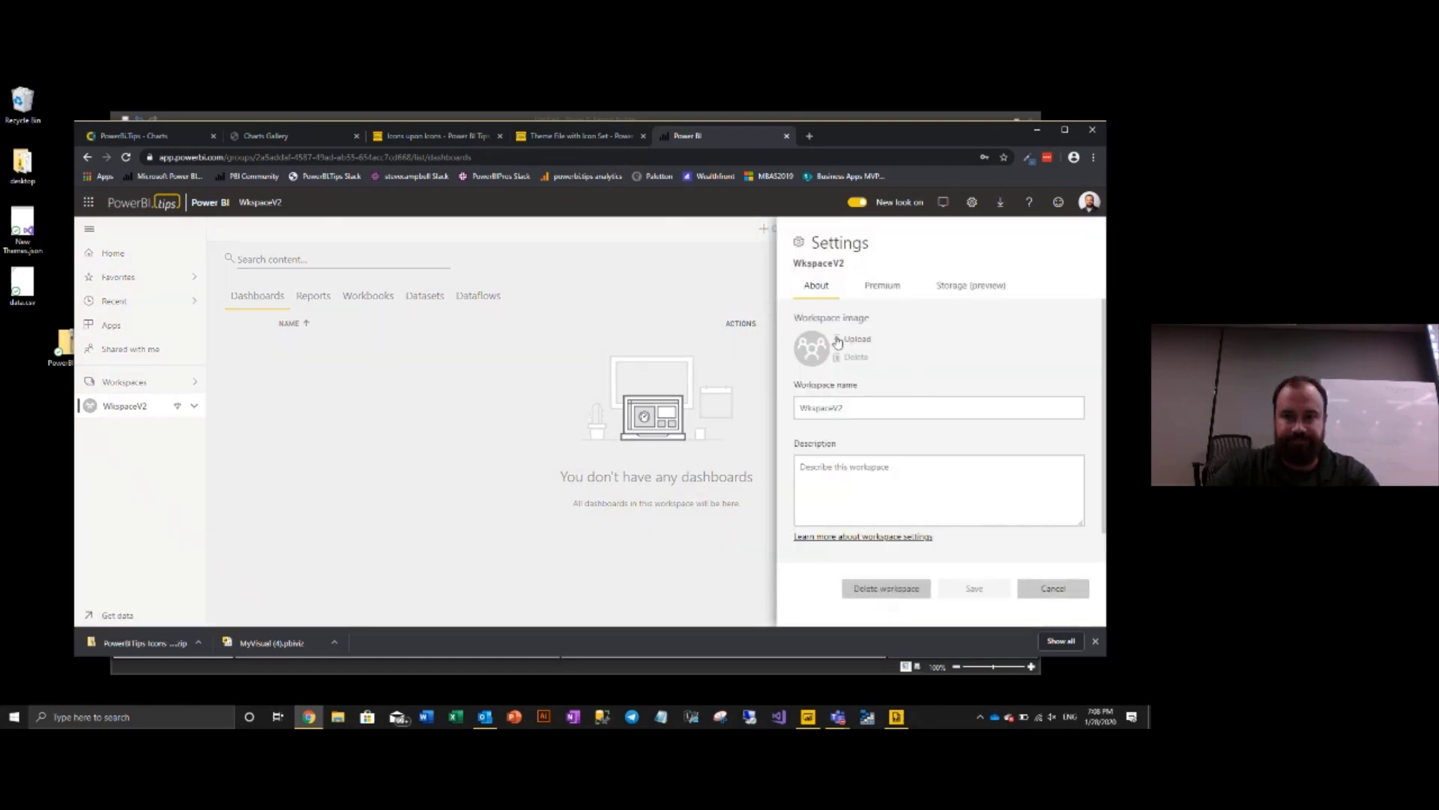
pyautogui.click(883, 286)
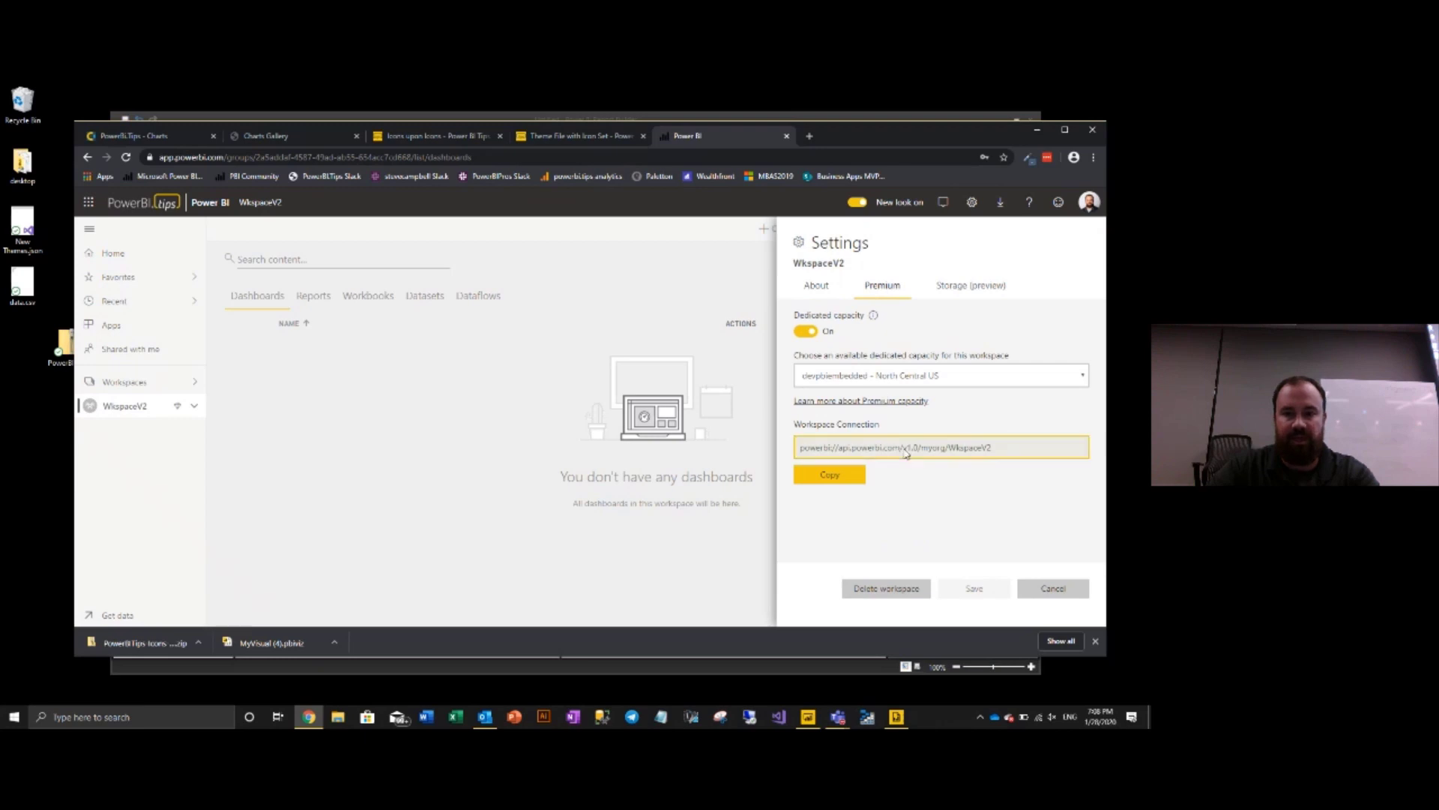
pyautogui.tripleClick(909, 448)
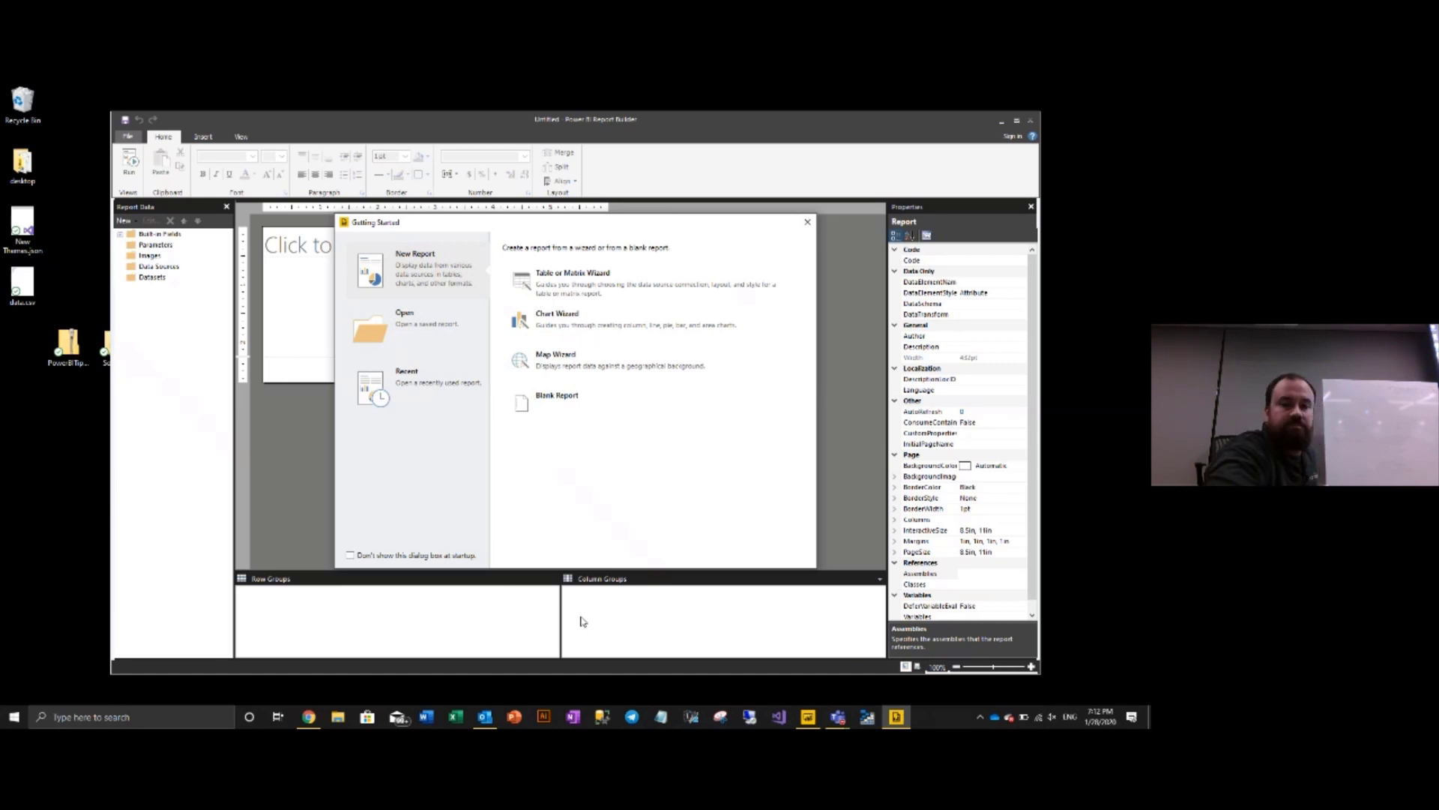
# - Start the Table or Matrix Wizard, creating a new dataset and a new data source
pyautogui.click(563, 283)
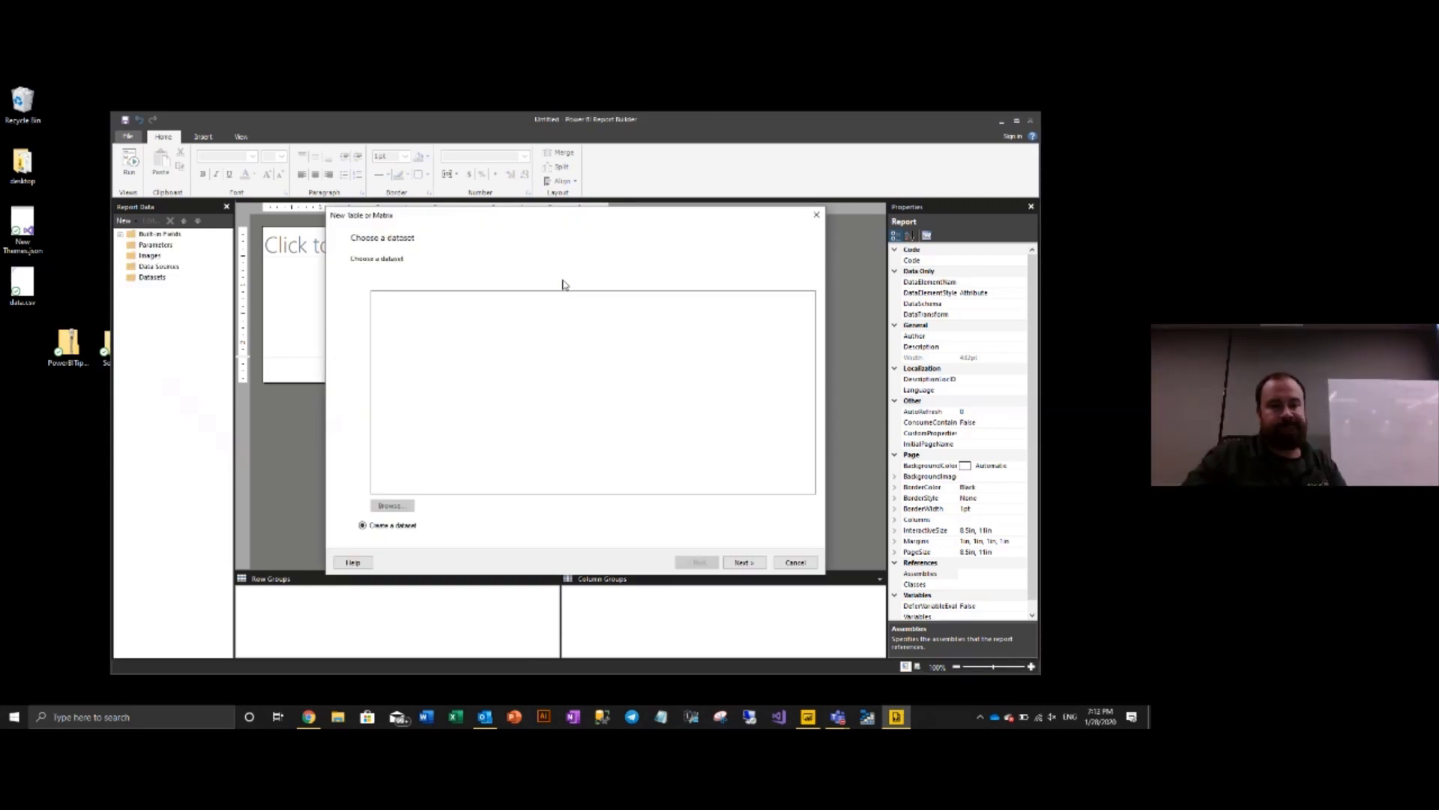
pyautogui.click(755, 562)
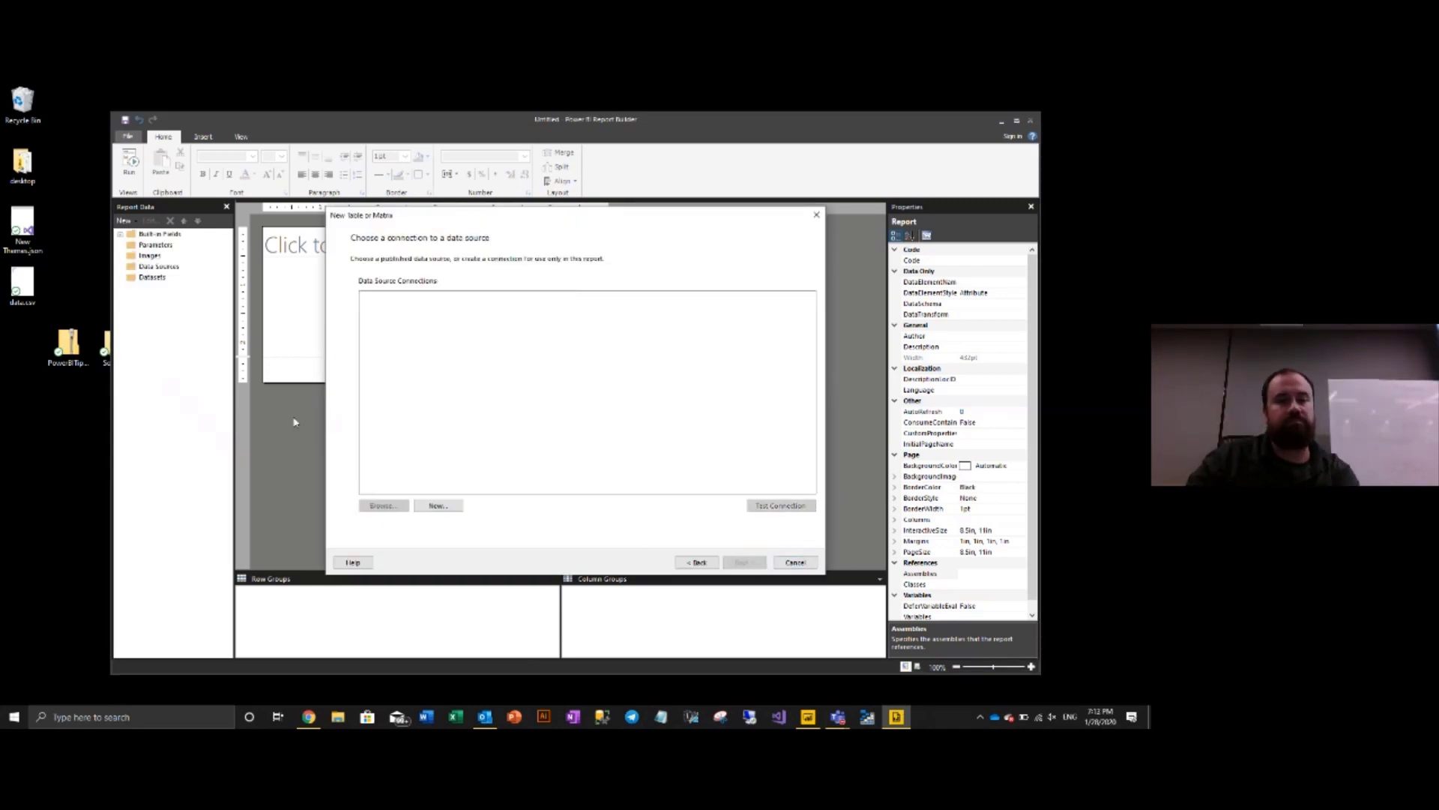
pyautogui.click(438, 505)
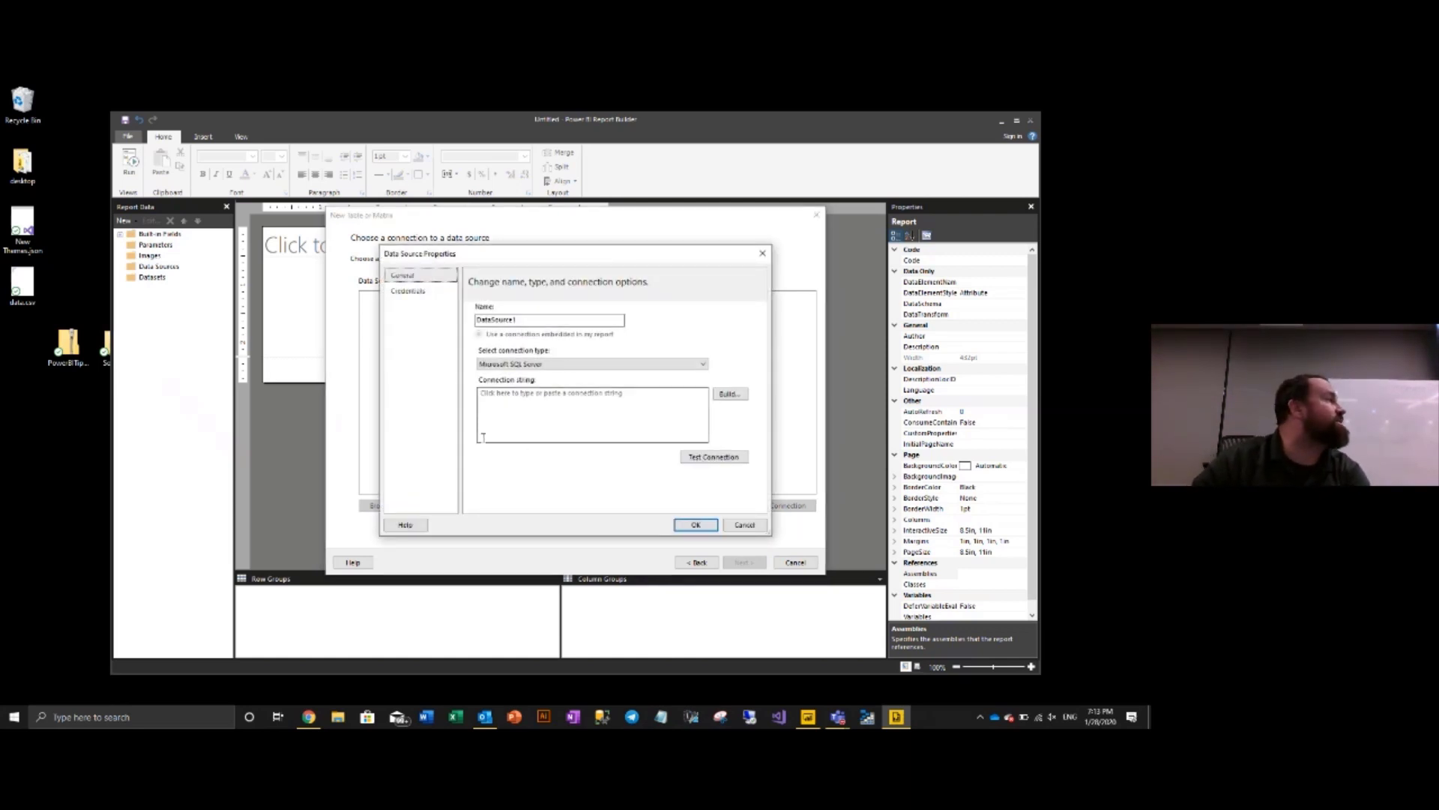
# - Set the data source type to Microsoft SQL Server Analysis Services after checking its credentials
pyautogui.click(527, 365)
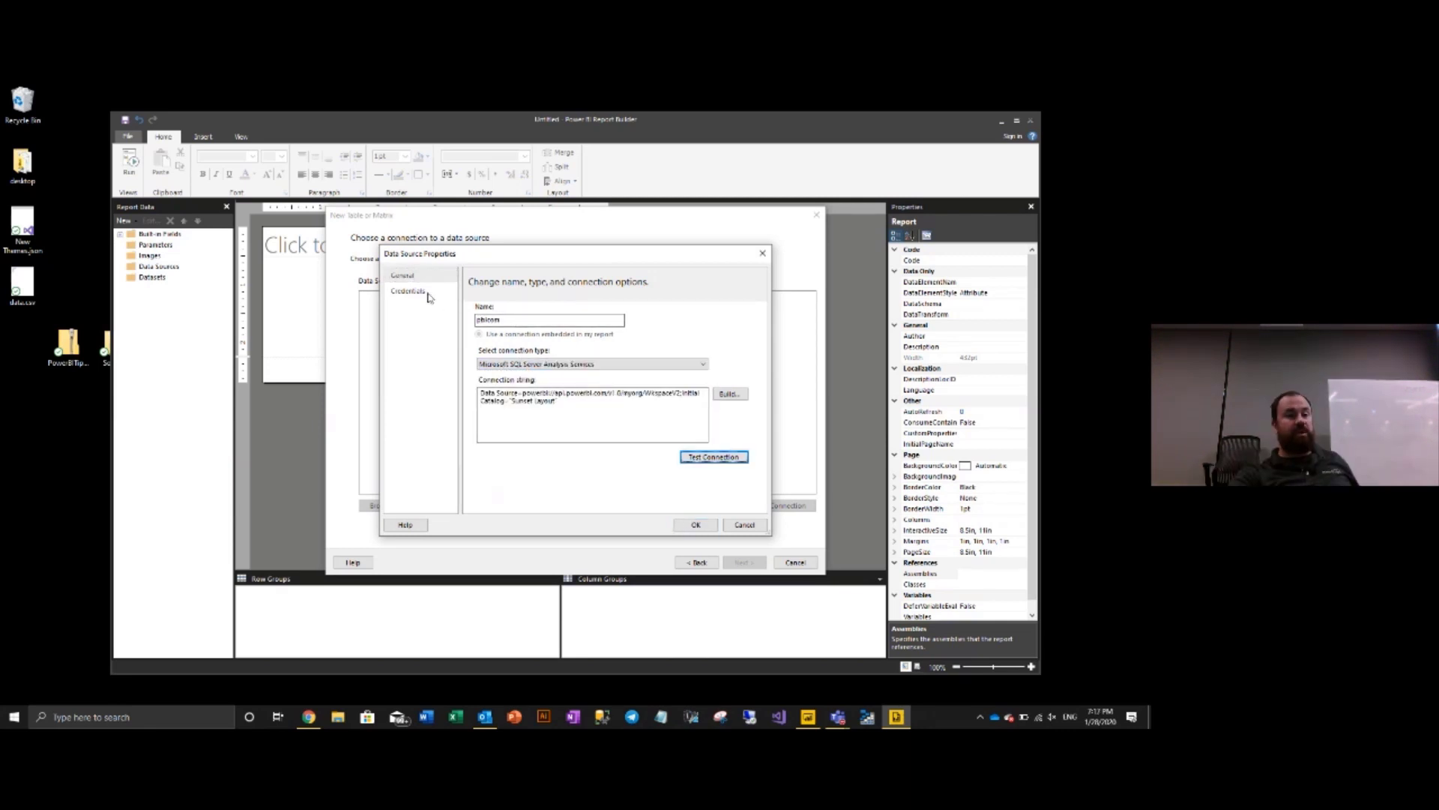
pyautogui.click(408, 291)
pyautogui.click(584, 390)
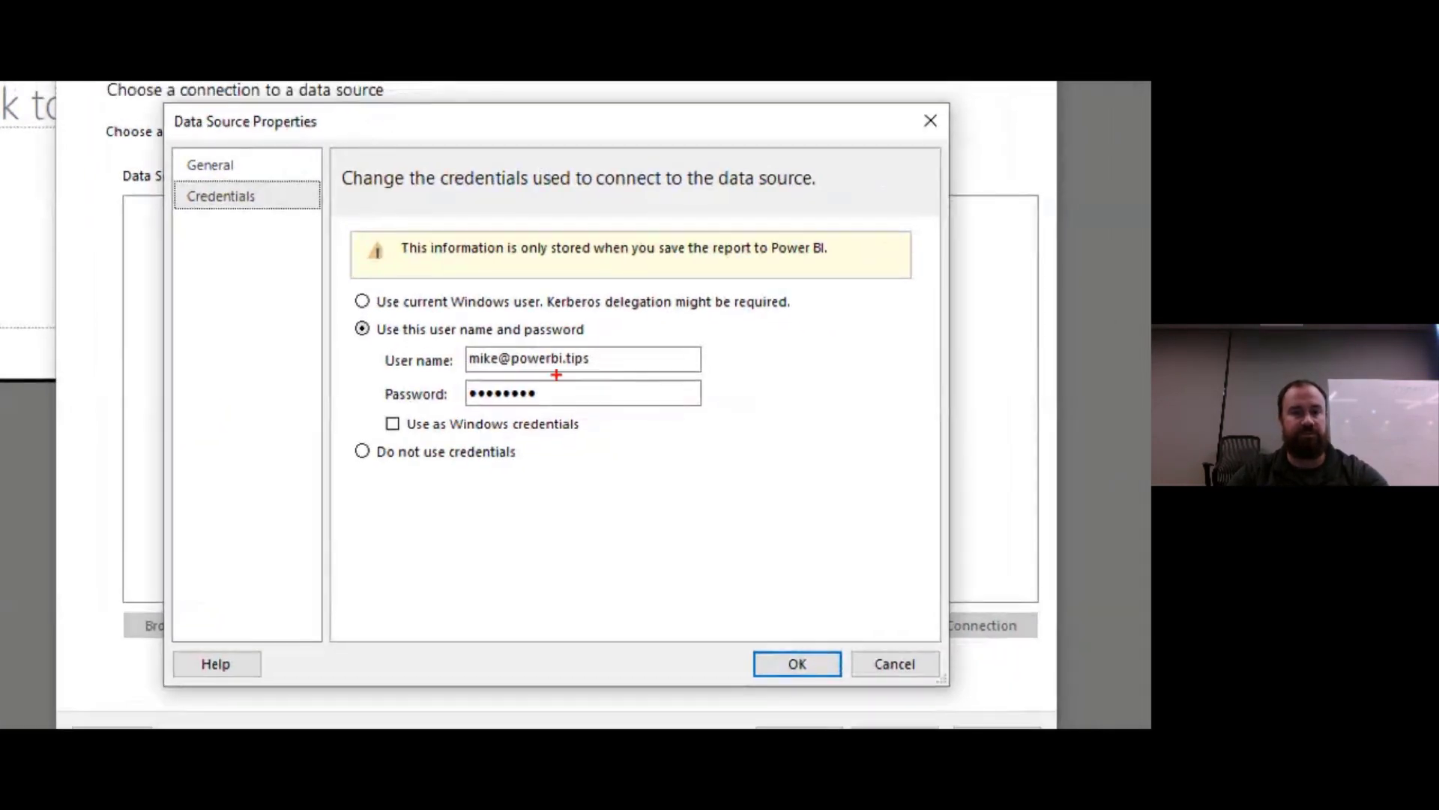
pyautogui.moveTo(339, 307)
pyautogui.mouseDown()
pyautogui.moveTo(439, 387)
pyautogui.moveTo(740, 436)
pyautogui.mouseUp()
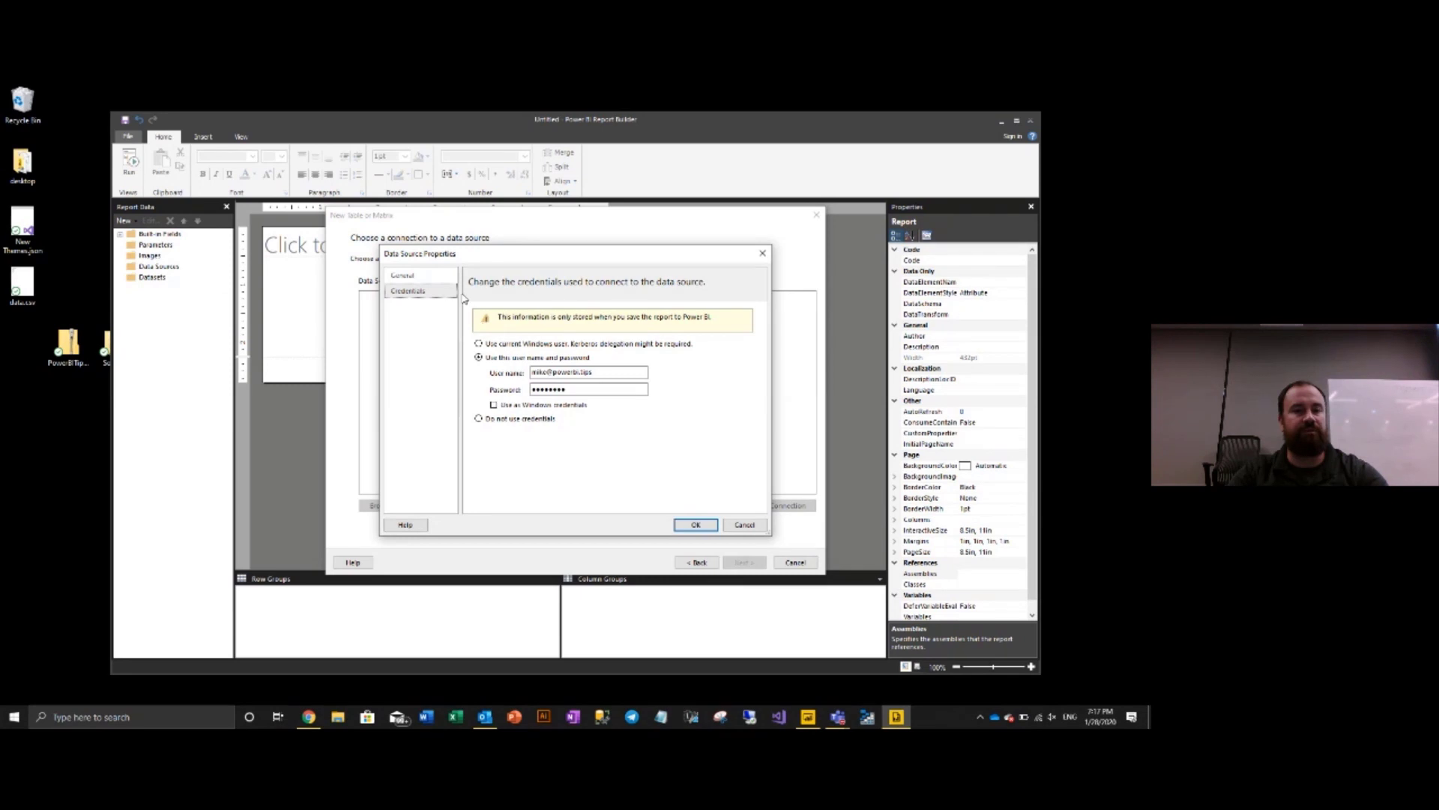
pyautogui.click(258, 166)
pyautogui.click(570, 364)
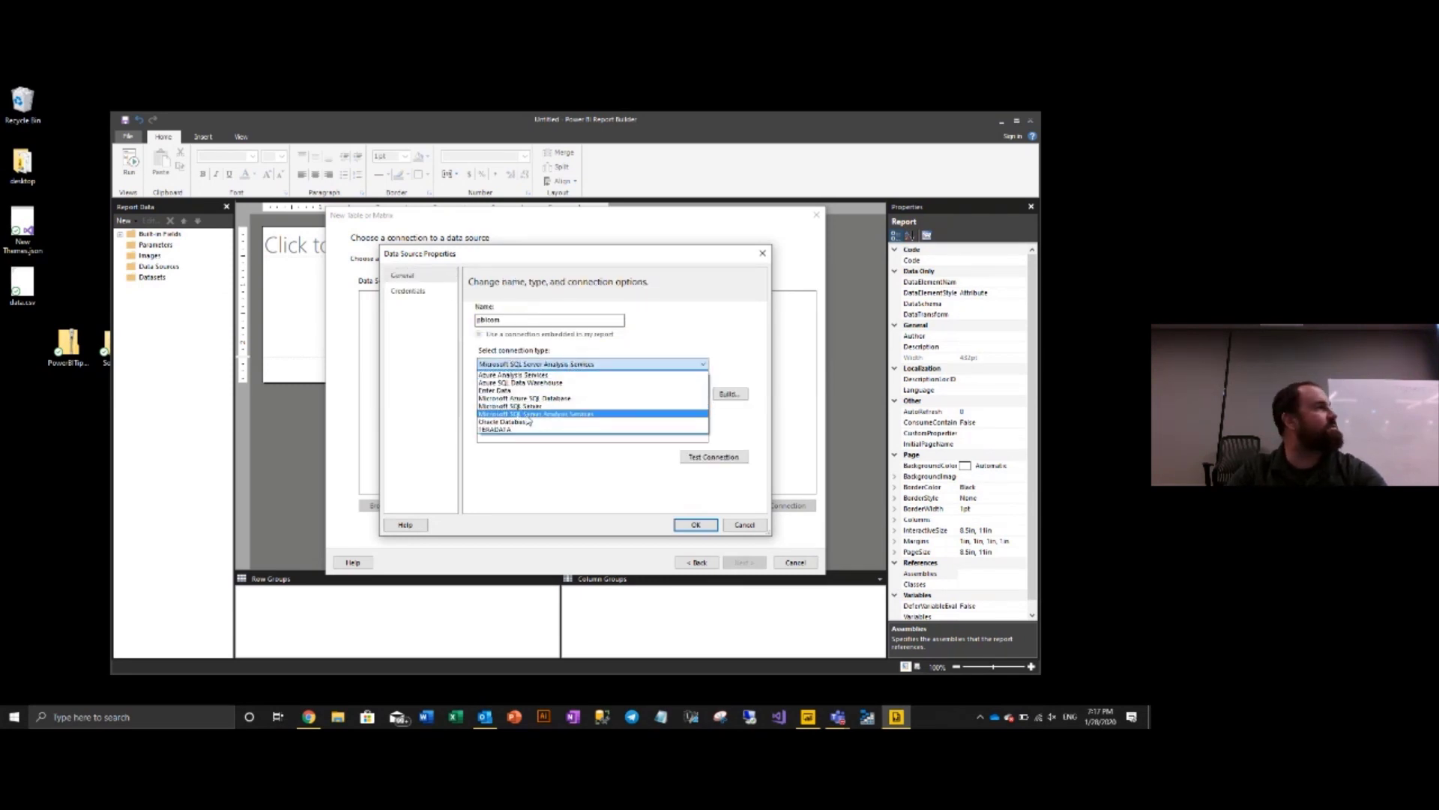
pyautogui.click(529, 414)
# - Connect to the Sunset Layout dataset, test the connection successfully, and proceed to query design
pyautogui.click(737, 396)
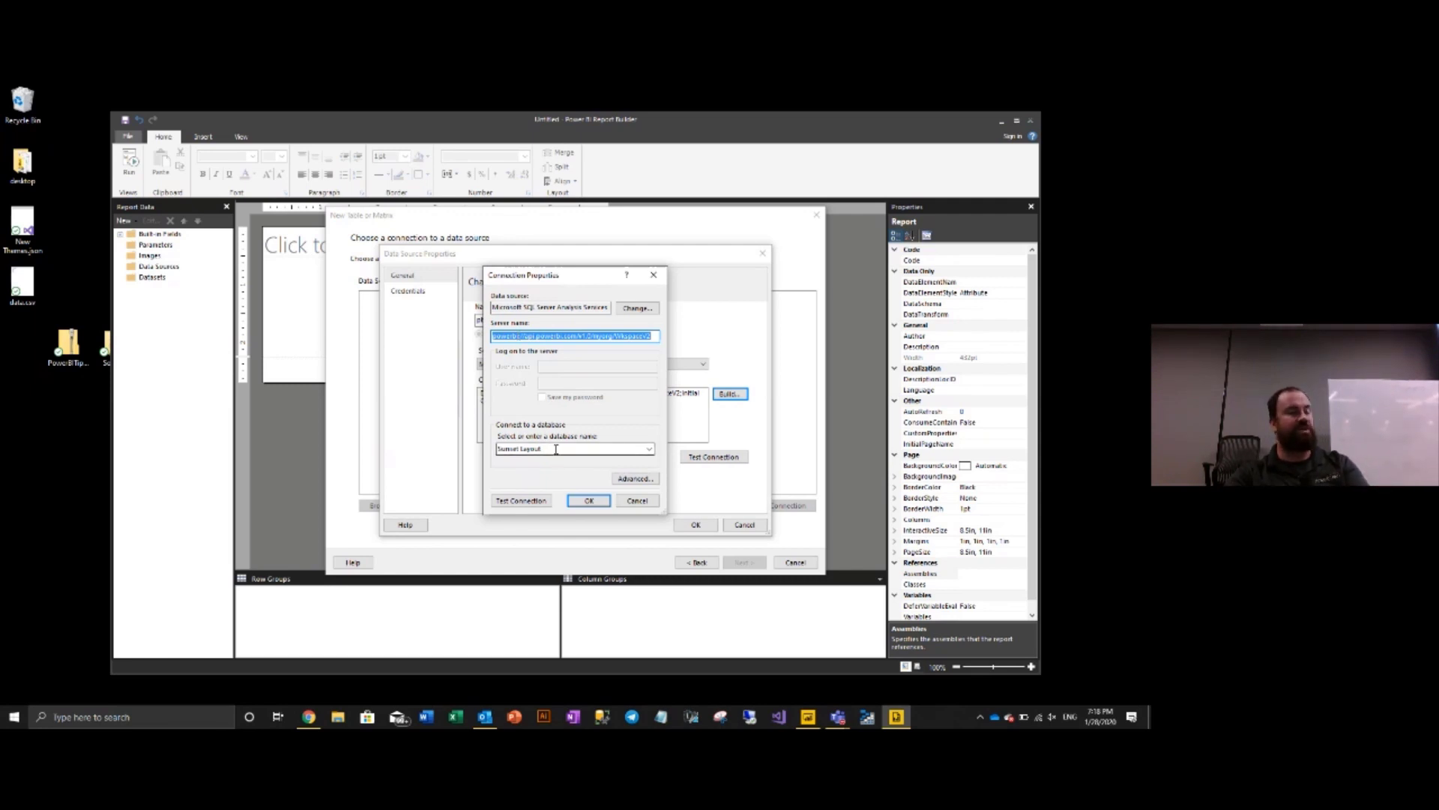
pyautogui.click(649, 448)
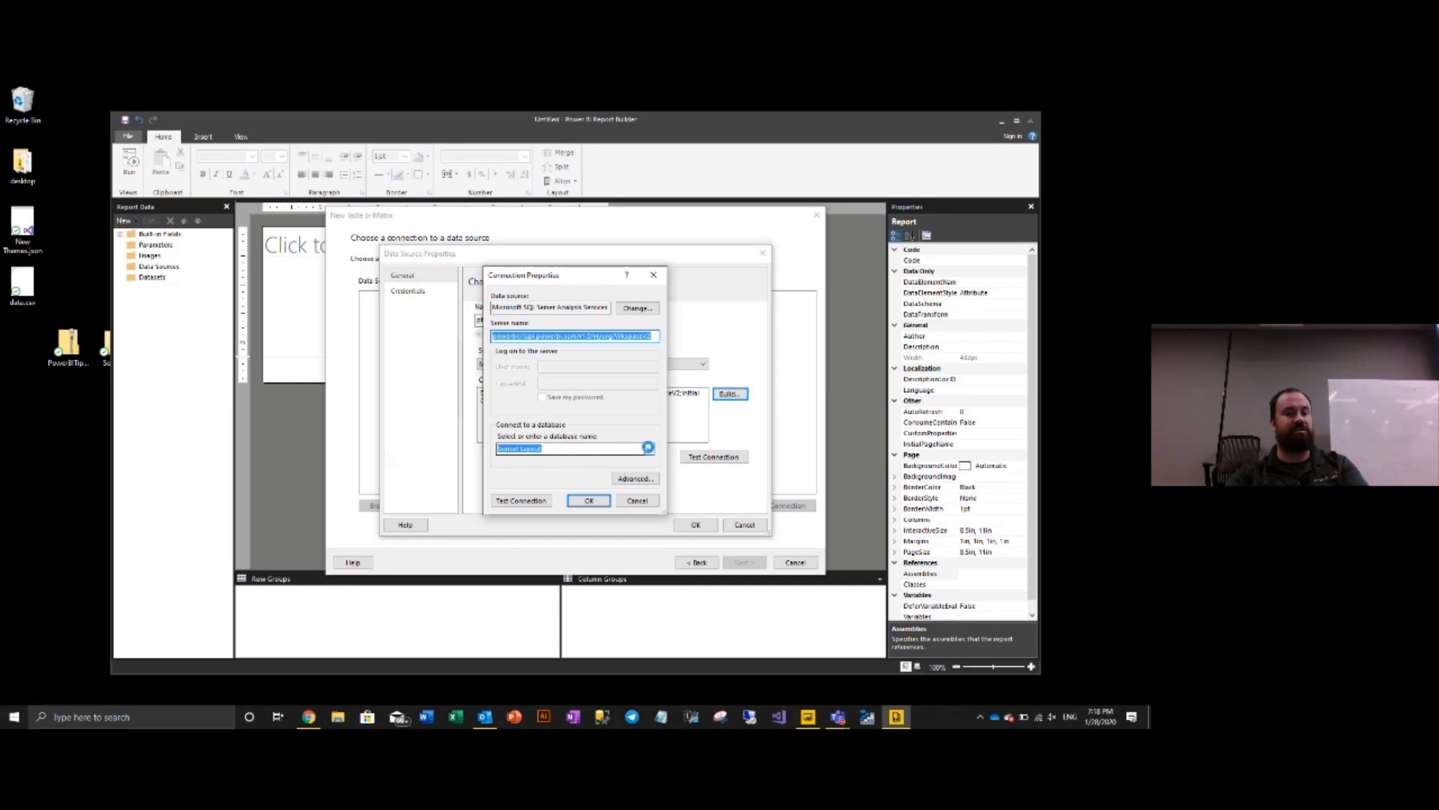
pyautogui.click(558, 460)
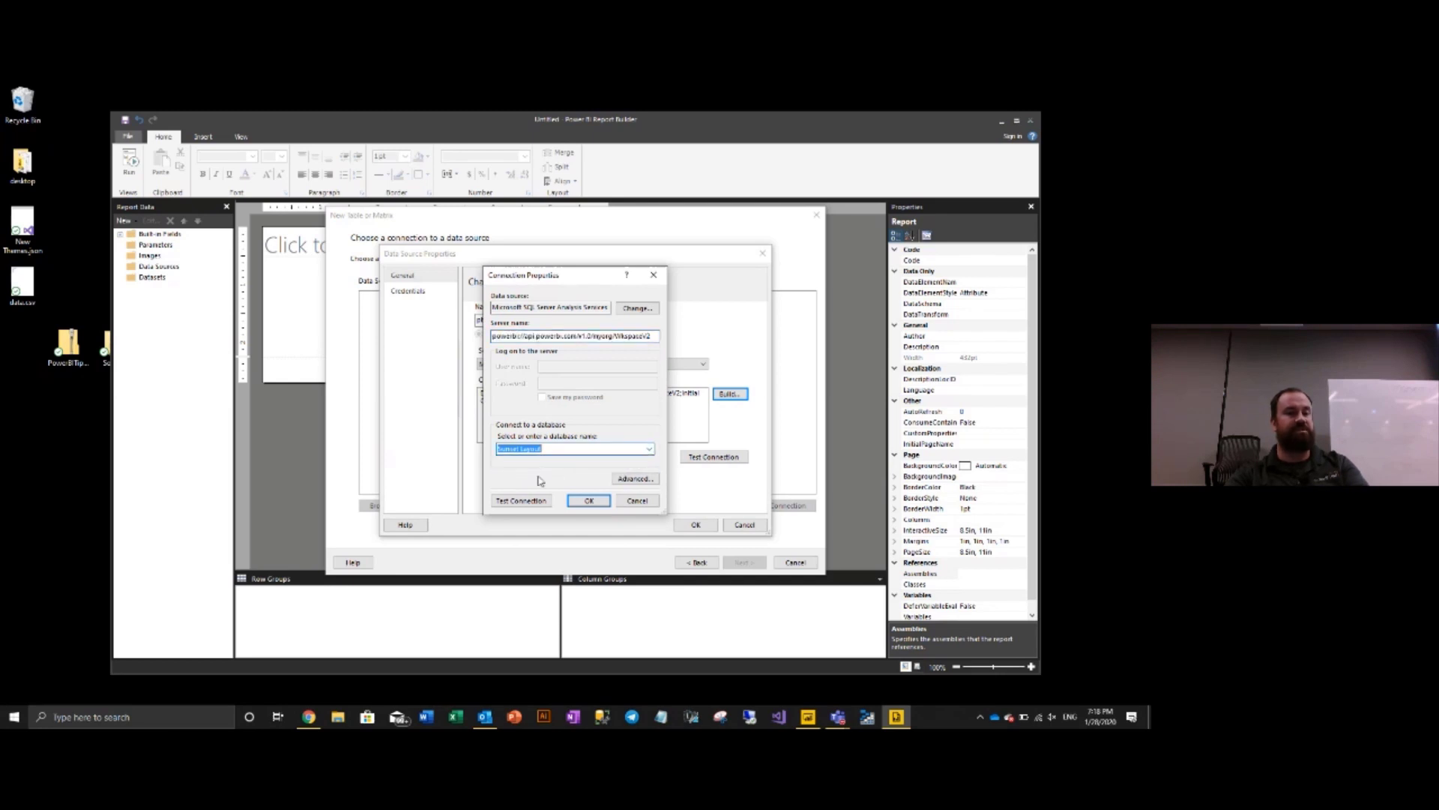
pyautogui.click(515, 502)
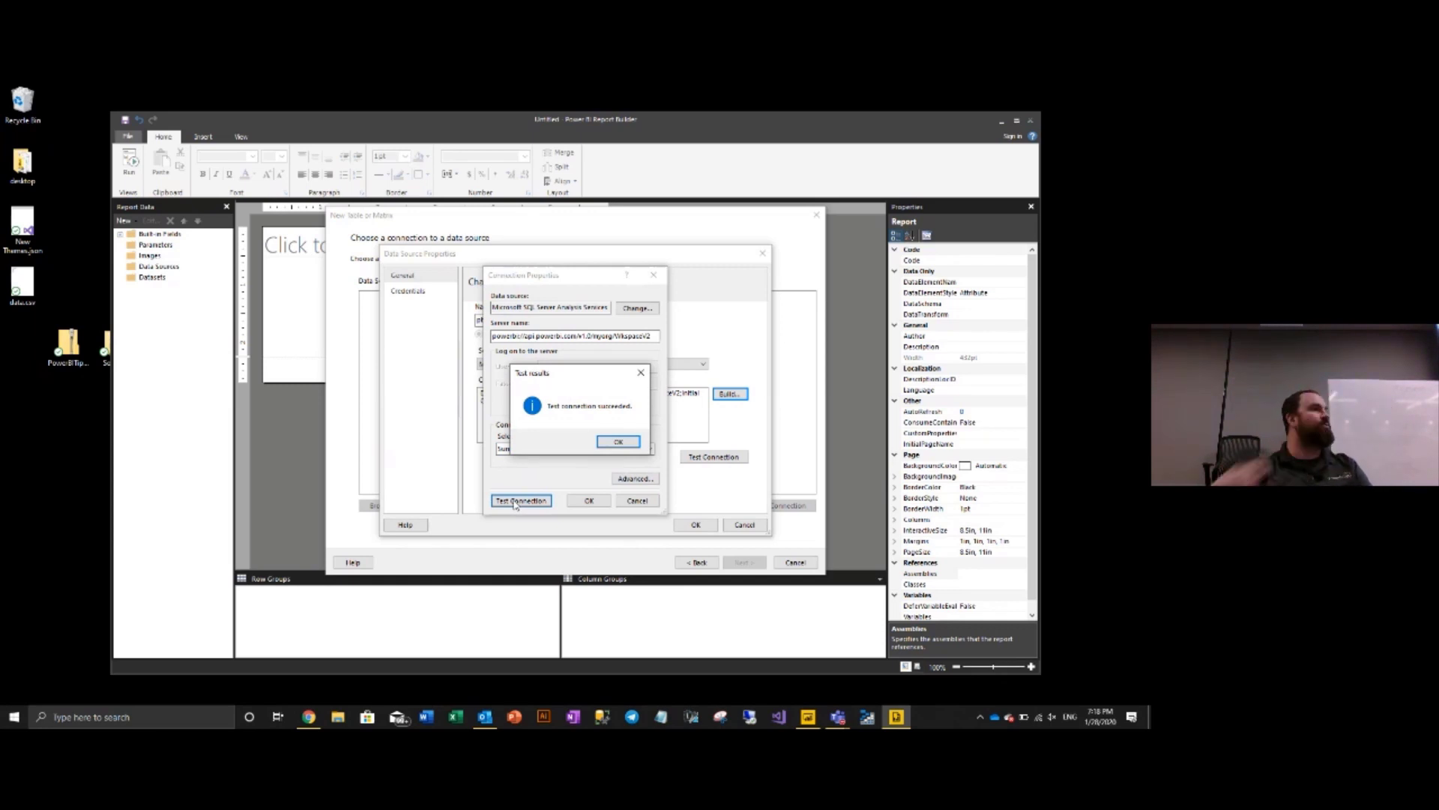
pyautogui.click(619, 441)
pyautogui.click(589, 500)
pyautogui.click(696, 528)
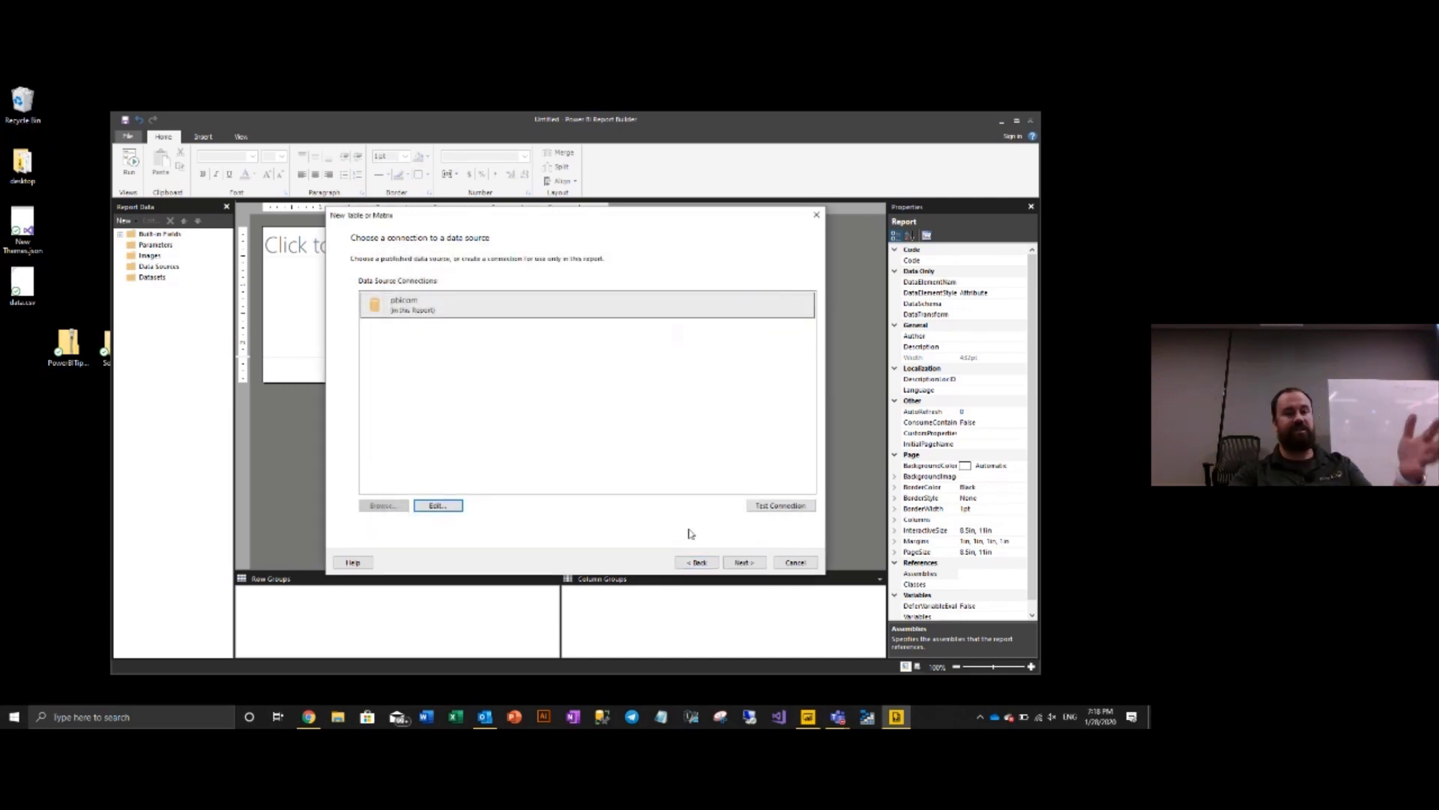
pyautogui.click(744, 563)
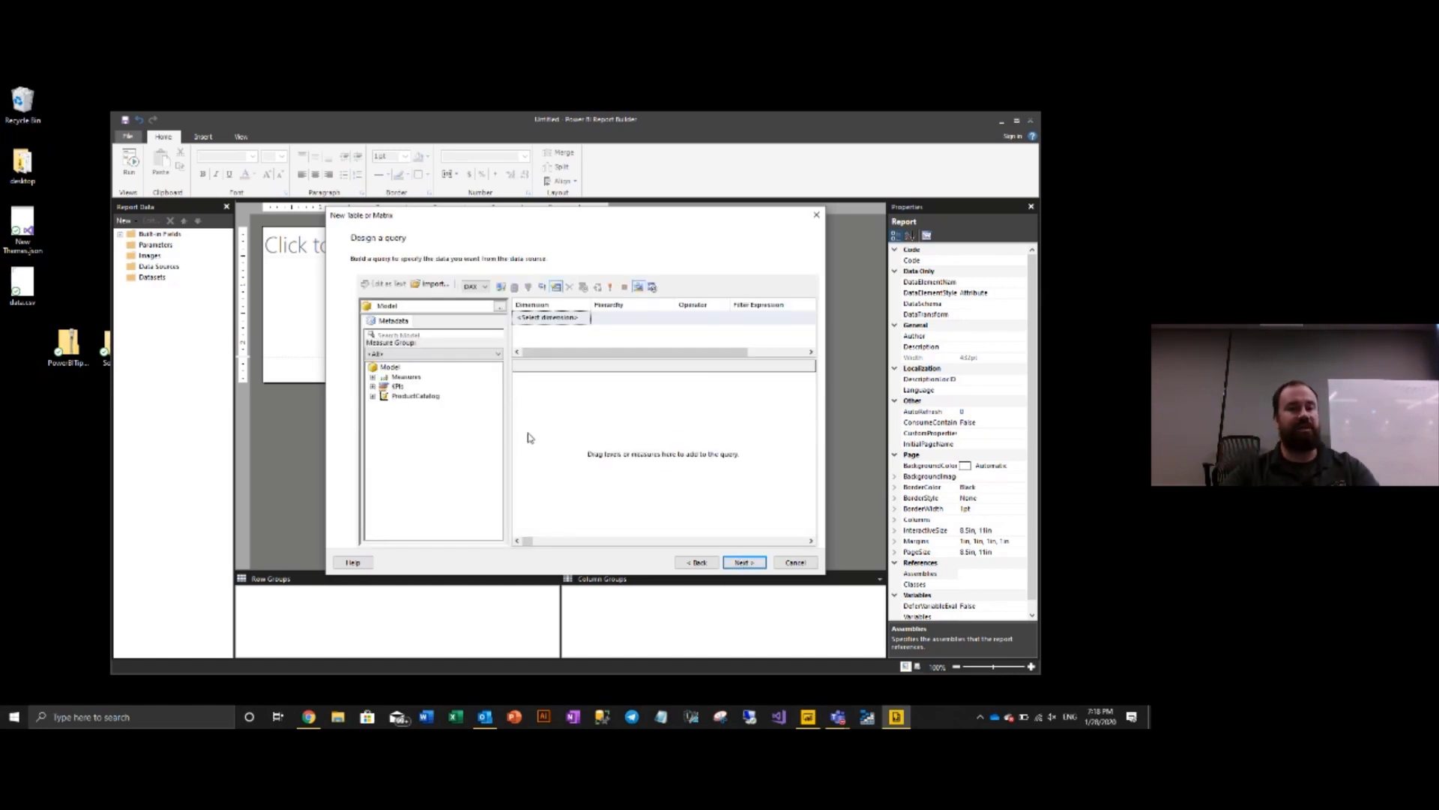
# - Add ProductCatalog's ID and Weight fields to the query and run it
pyautogui.click(372, 396)
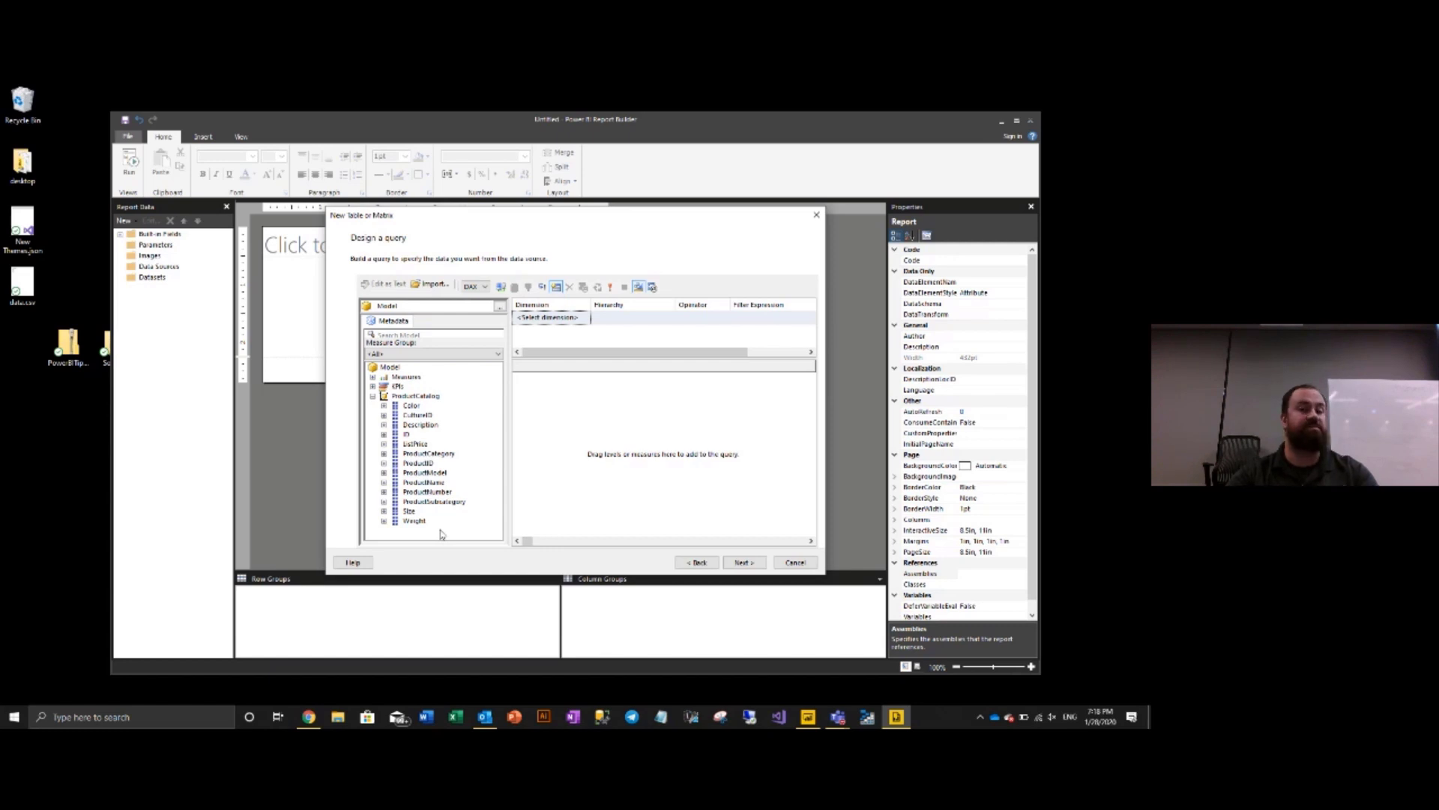
pyautogui.click(407, 435)
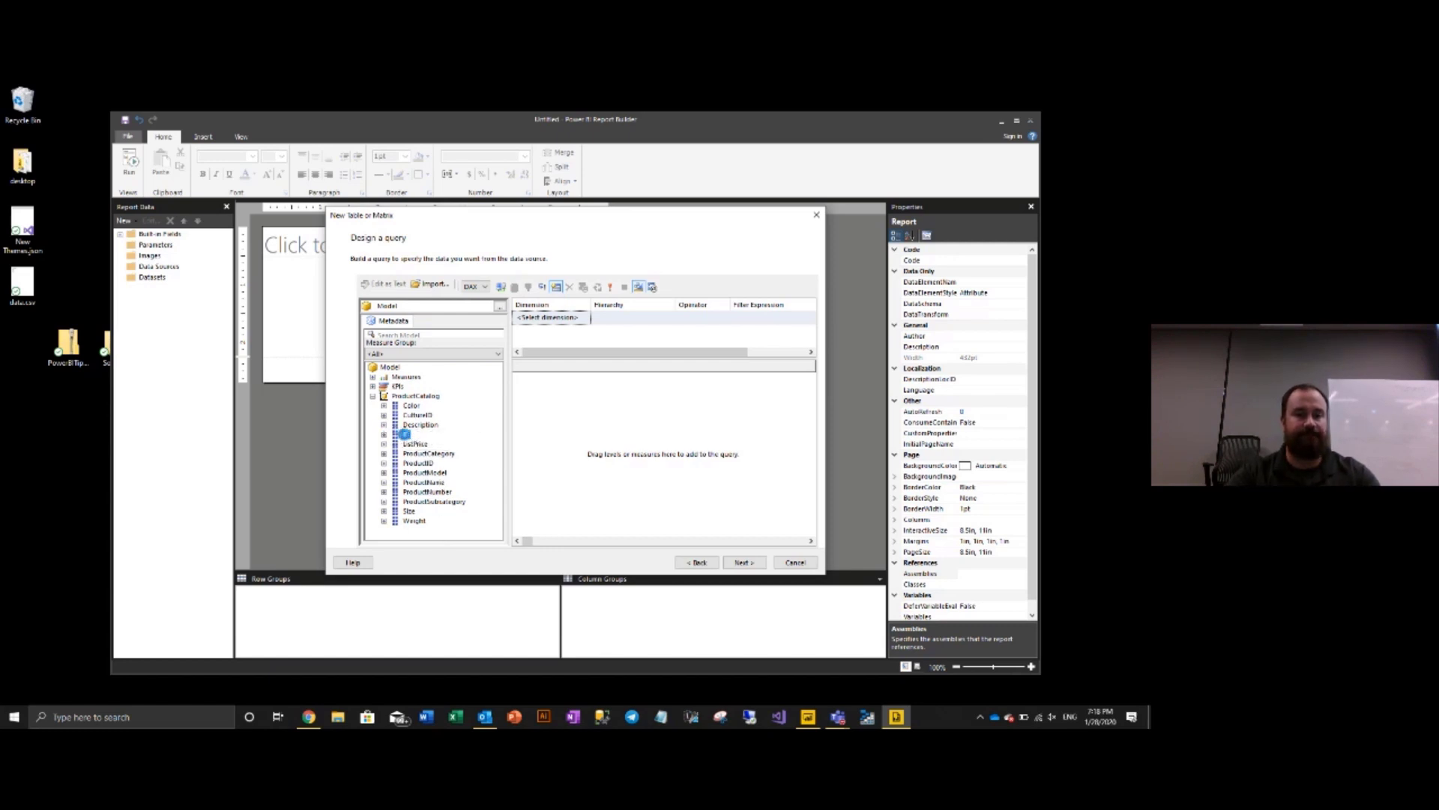
pyautogui.click(384, 434)
pyautogui.click(418, 454)
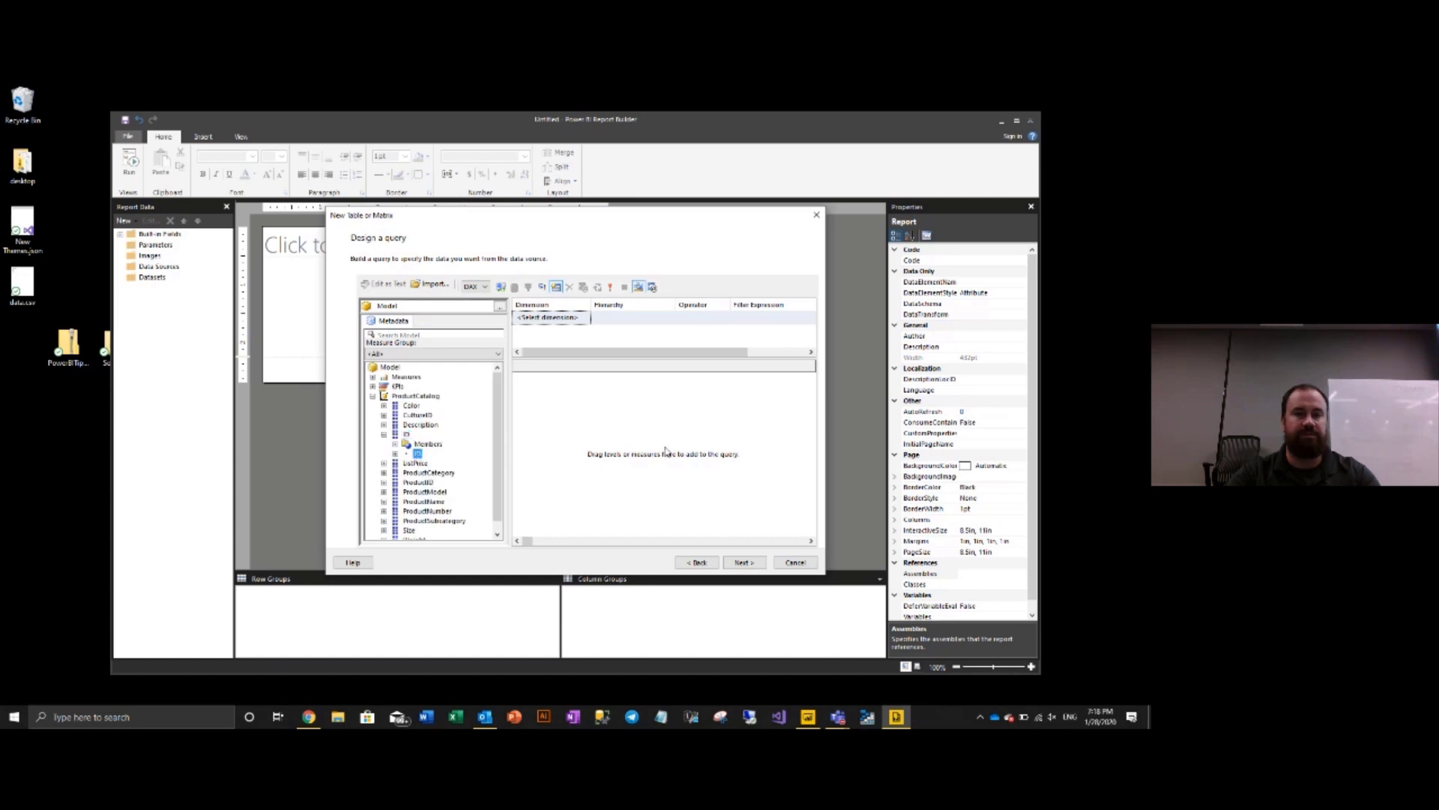
pyautogui.moveTo(407, 435); pyautogui.dragTo(651, 456)
pyautogui.scroll(-1, 402, 503)
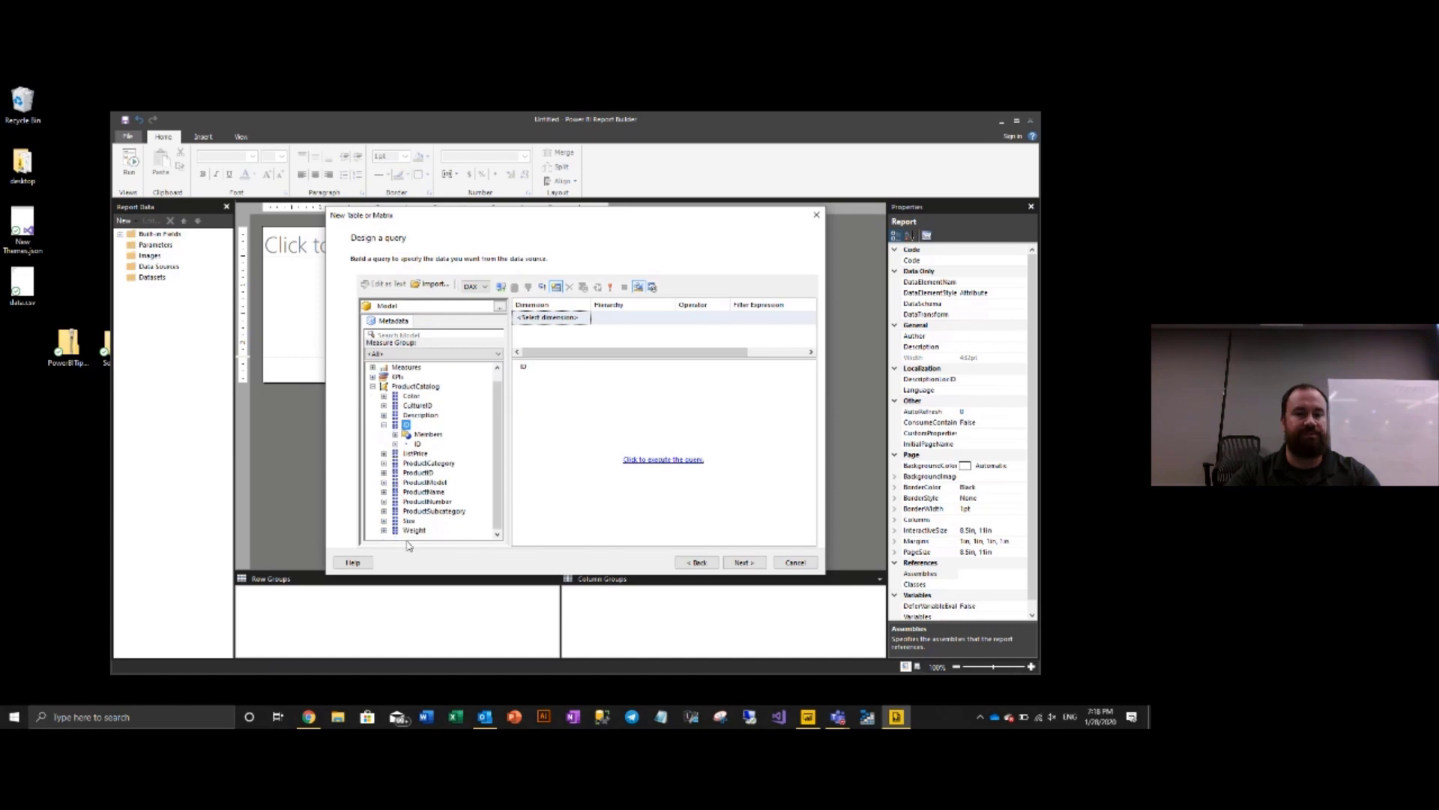
pyautogui.moveTo(414, 532); pyautogui.dragTo(606, 425)
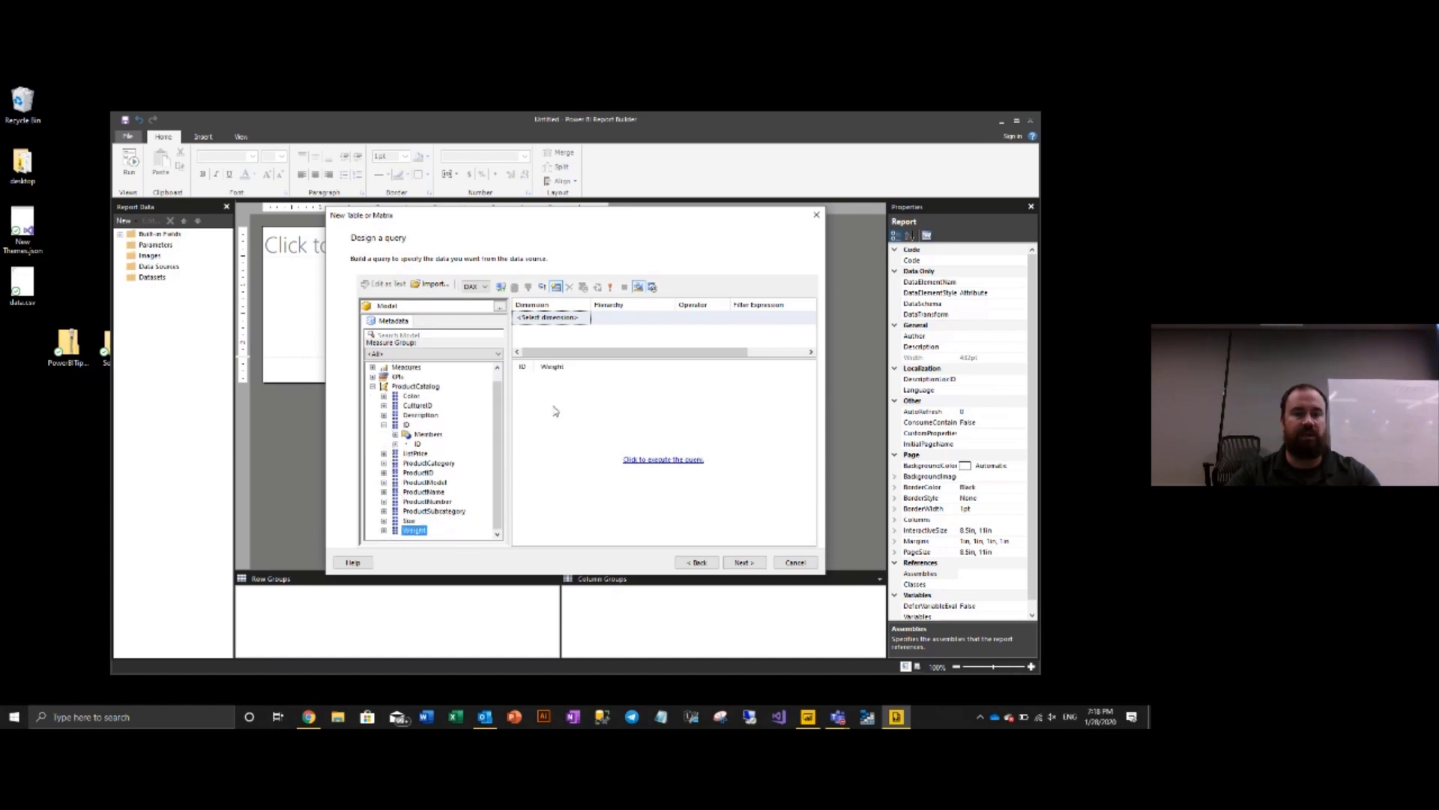
pyautogui.click(656, 466)
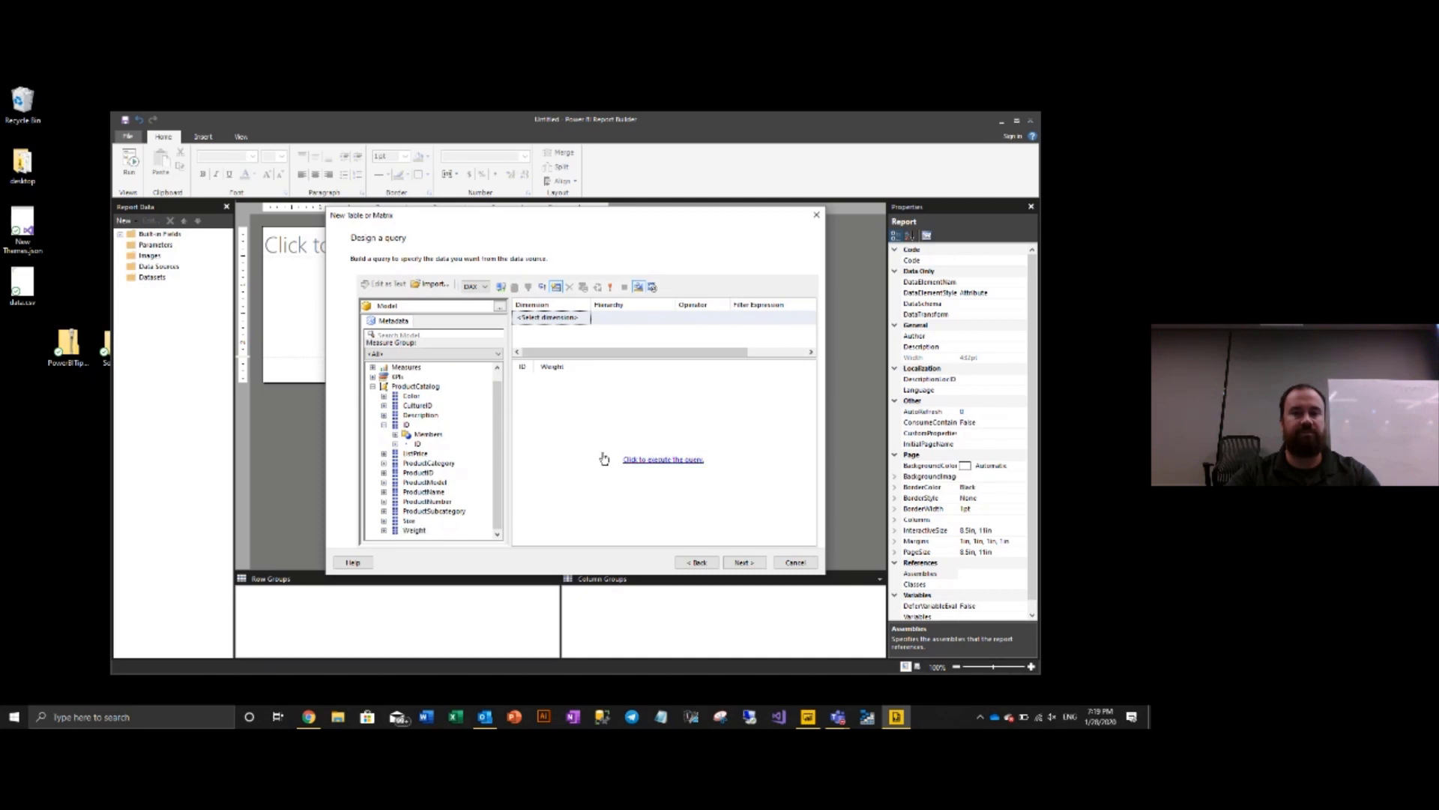
# - Add the Color field, rerun the query, and move on to arranging fields
pyautogui.scroll(-10, 602, 456)
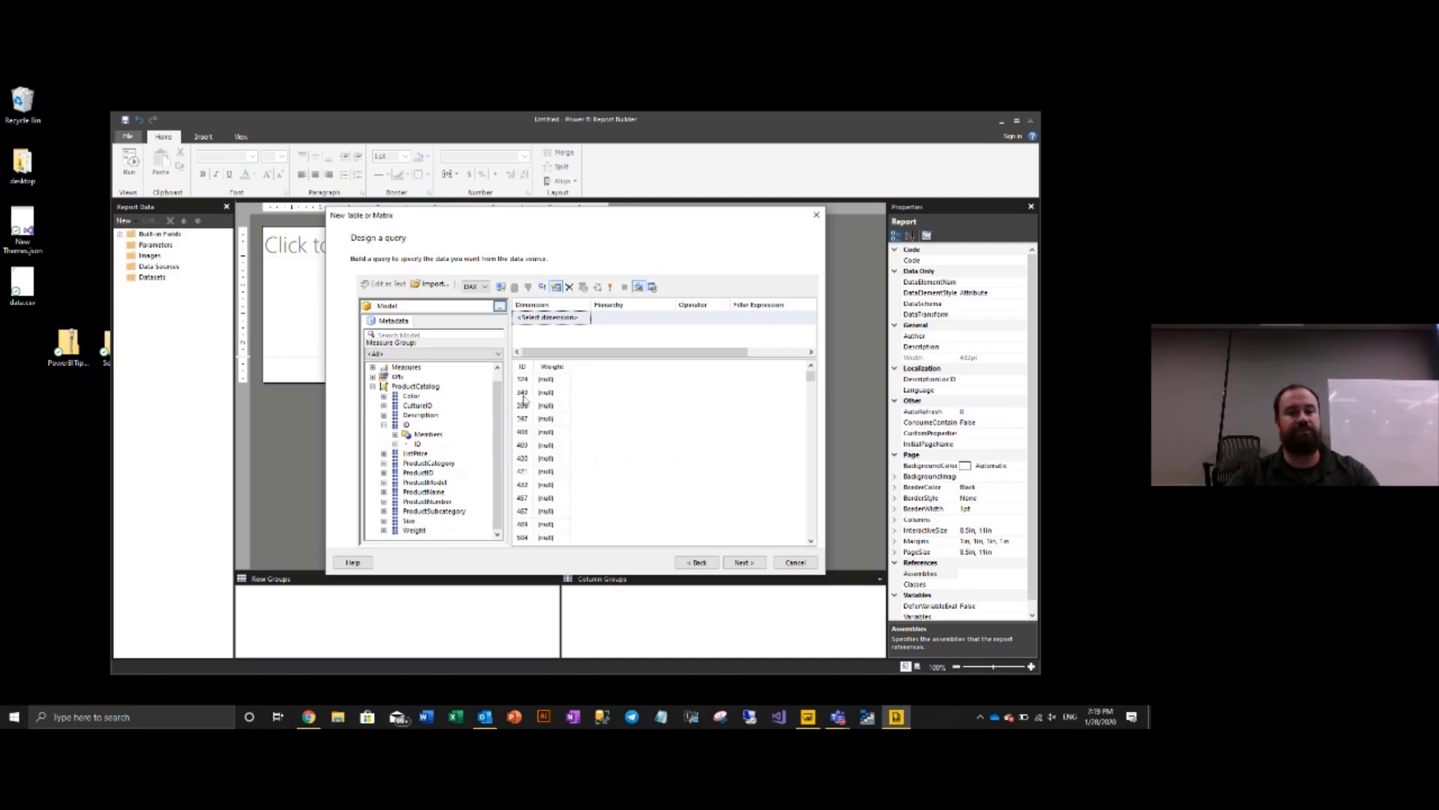
pyautogui.scroll(-8, 535, 431)
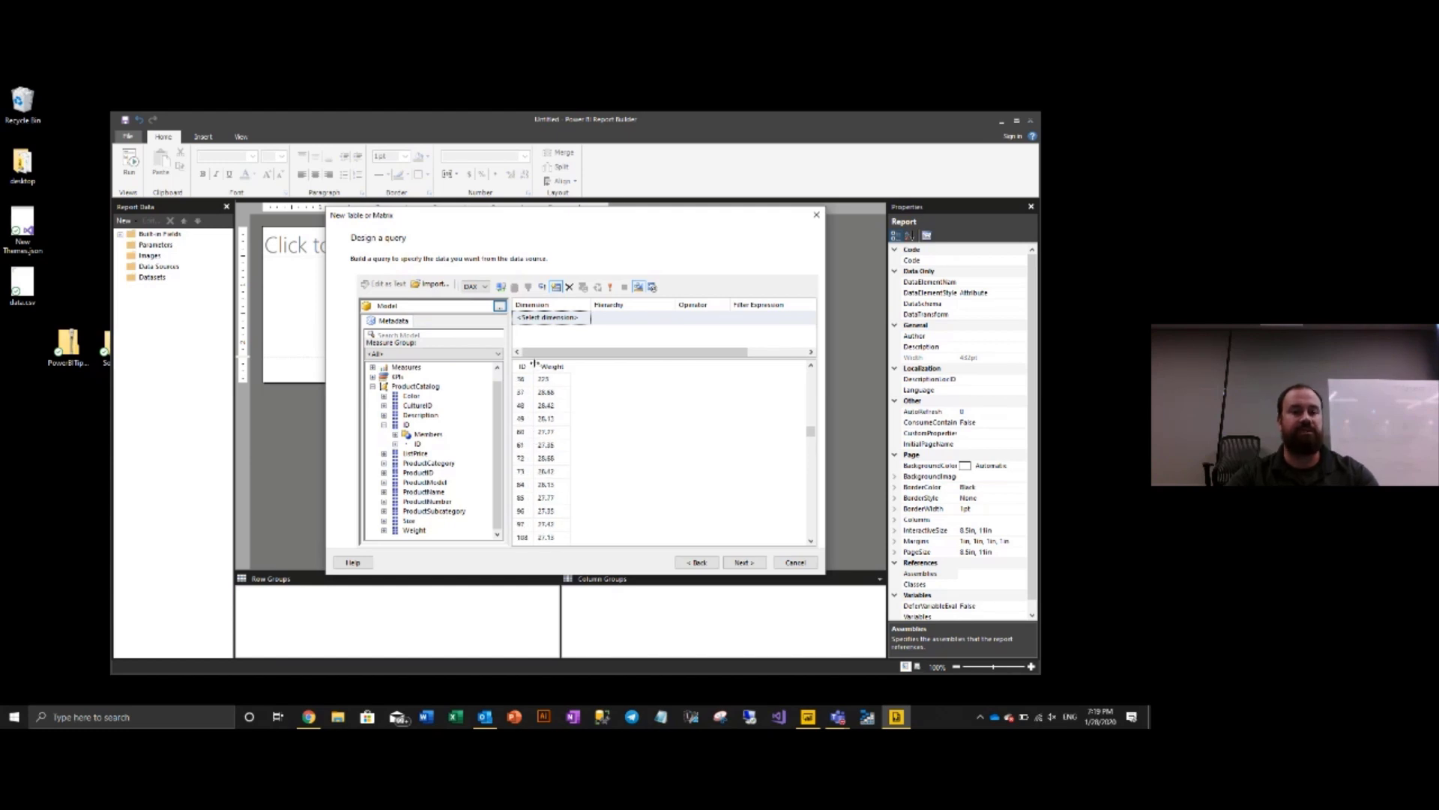
pyautogui.scroll(1, 559, 442)
pyautogui.scroll(-5, 572, 448)
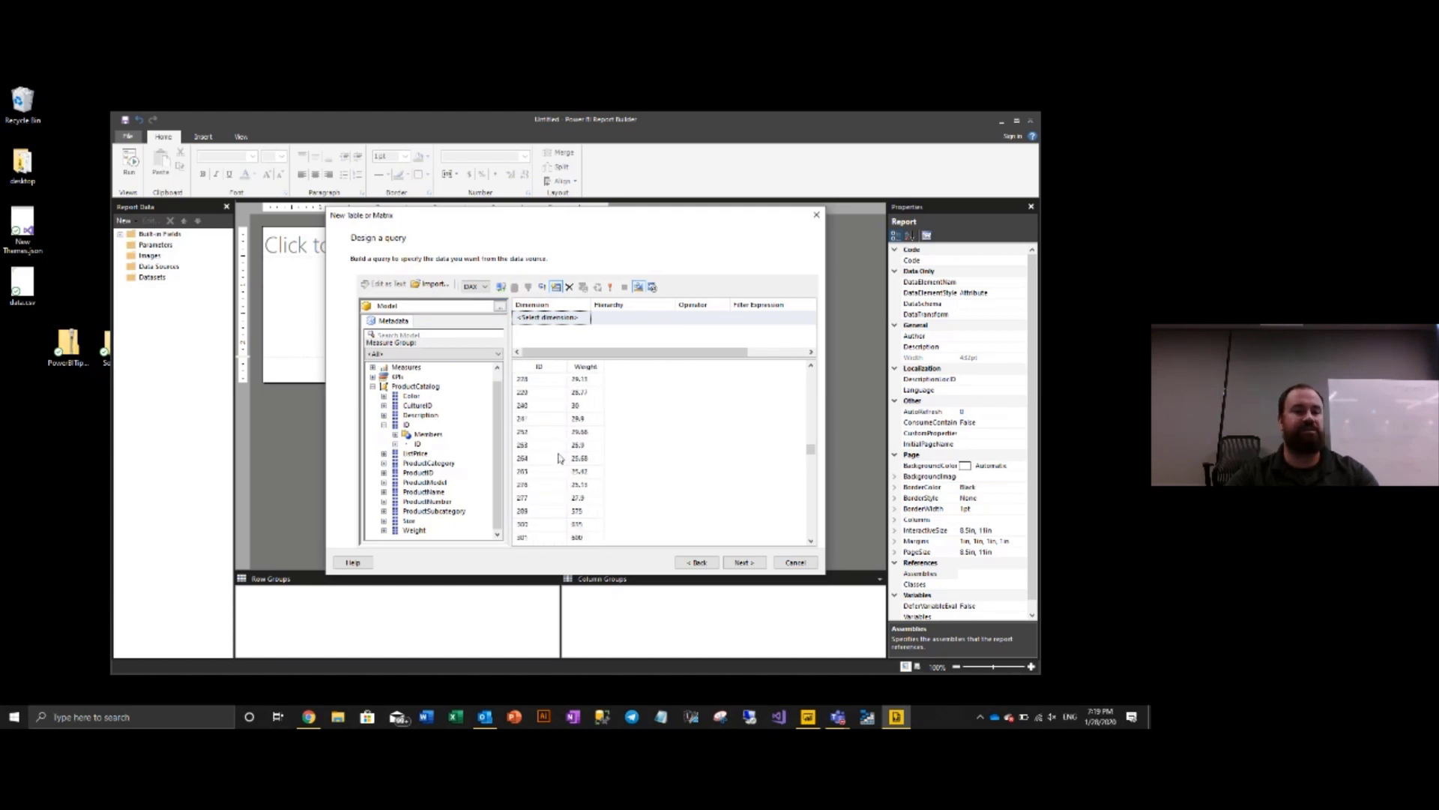
pyautogui.scroll(2, 547, 473)
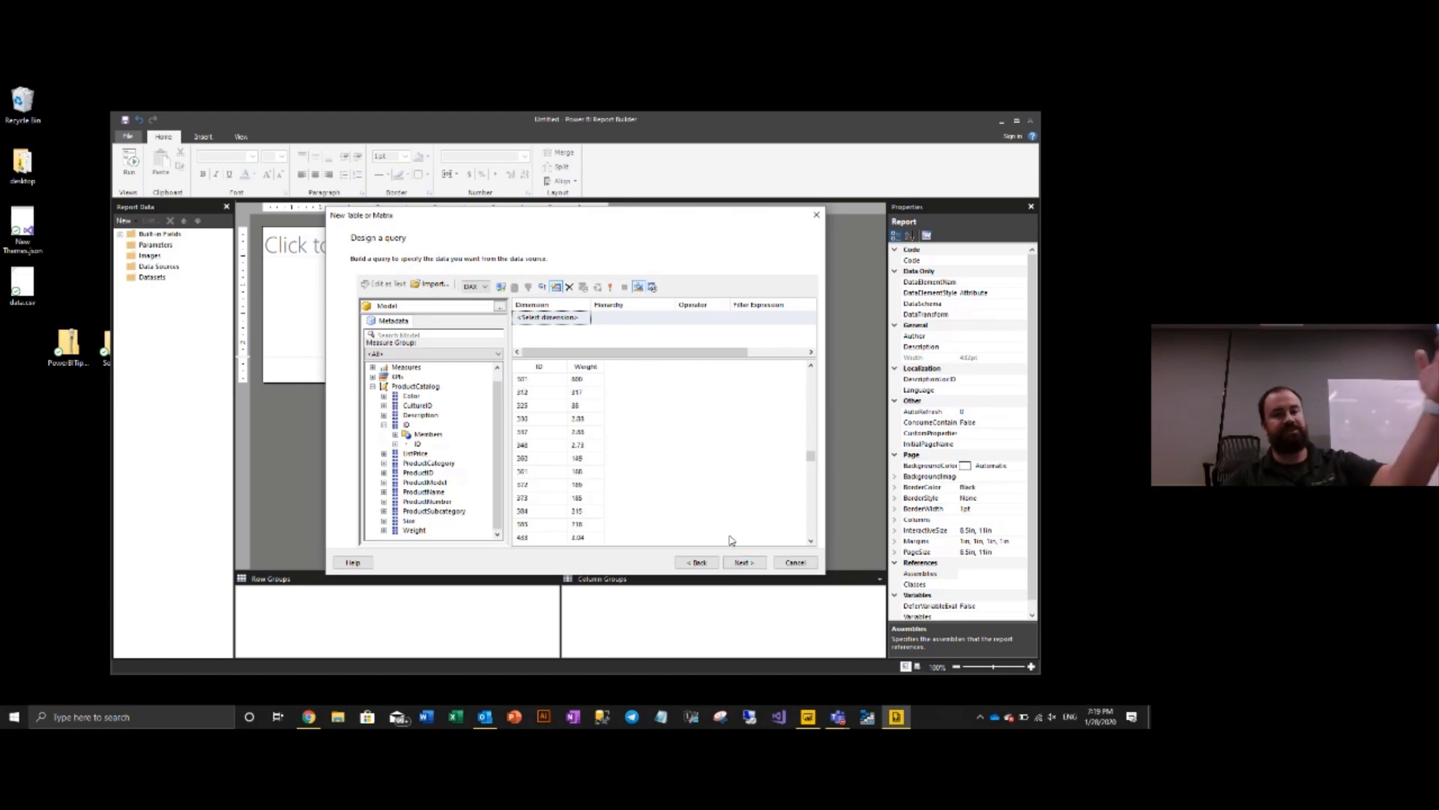
pyautogui.moveTo(411, 396); pyautogui.dragTo(663, 419)
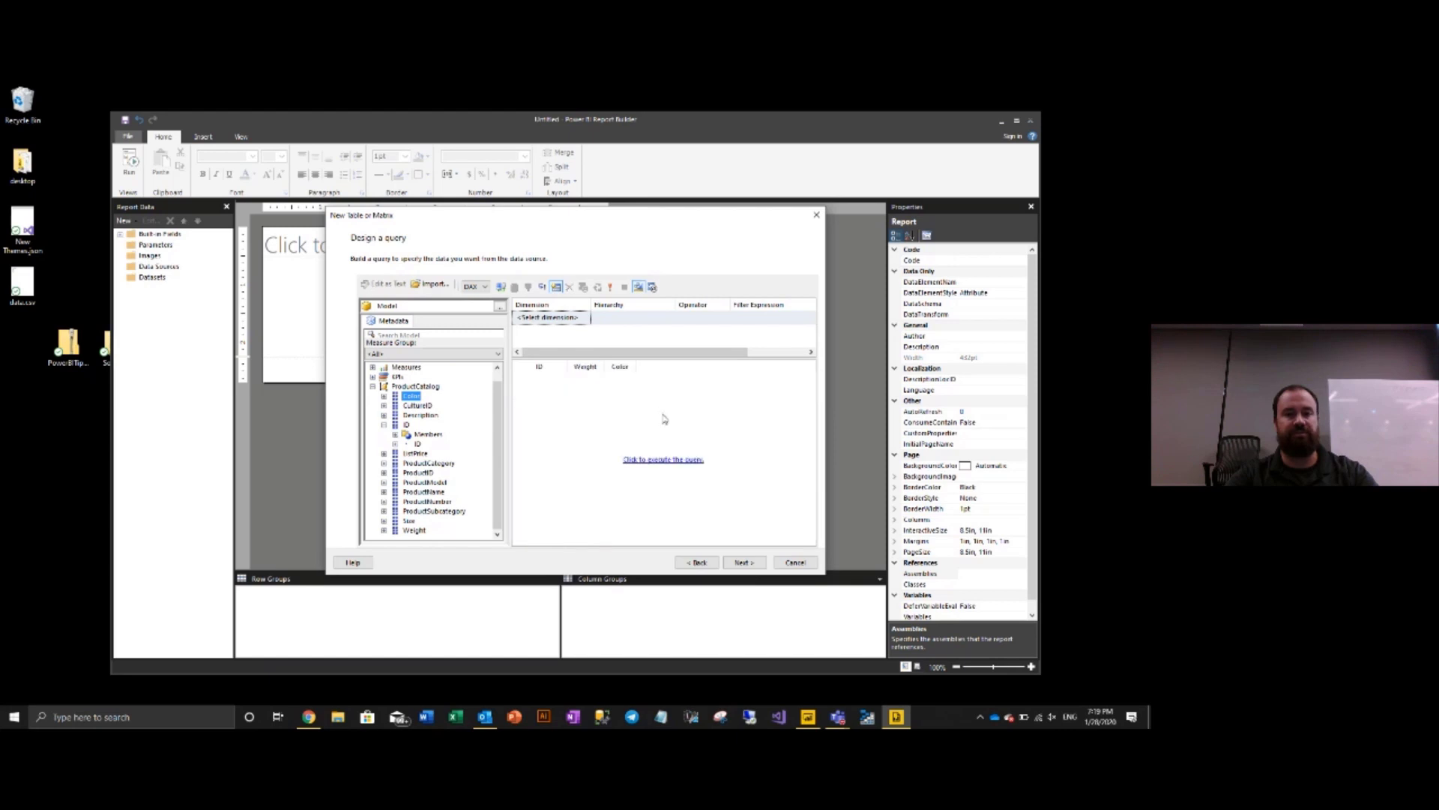
pyautogui.click(663, 460)
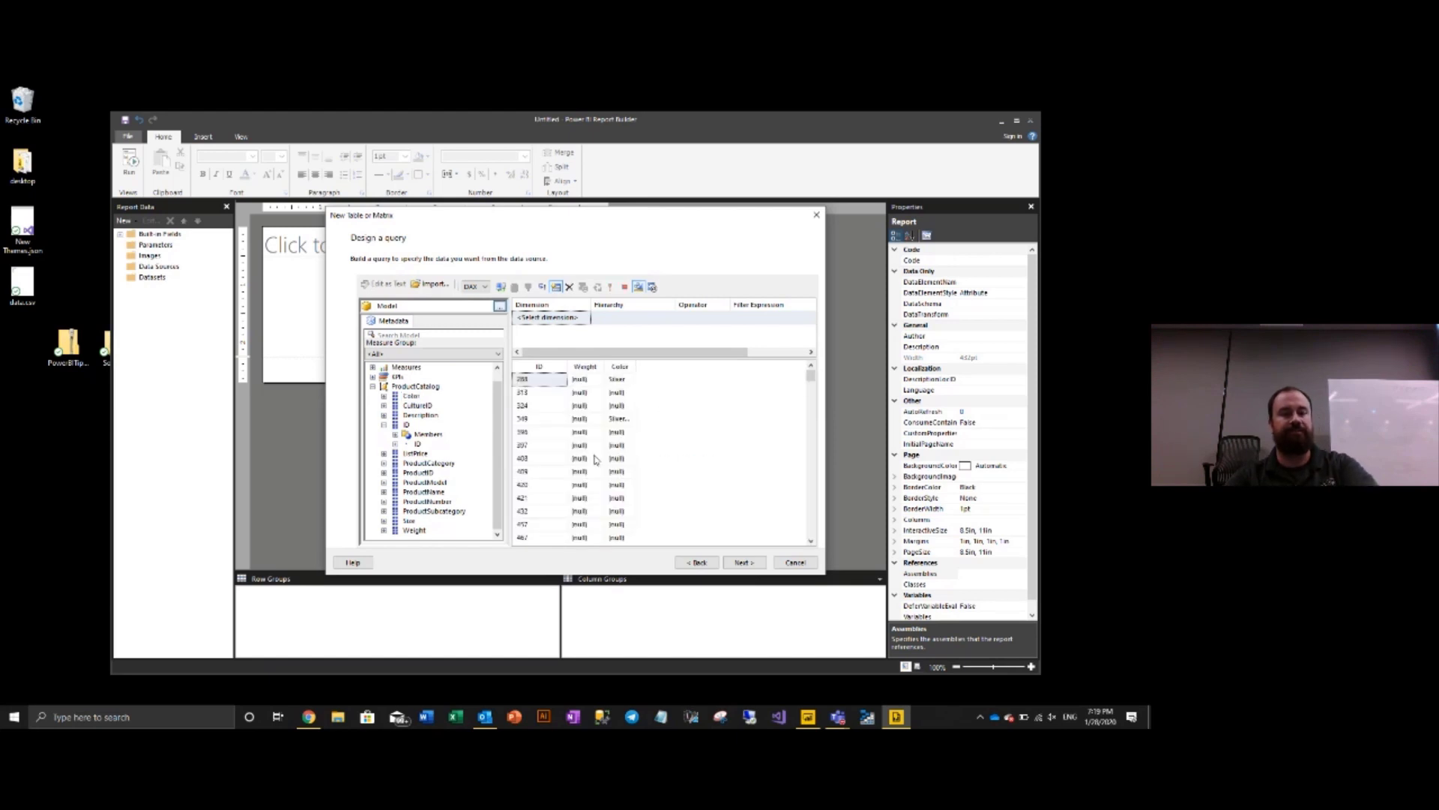
pyautogui.scroll(-5, 587, 460)
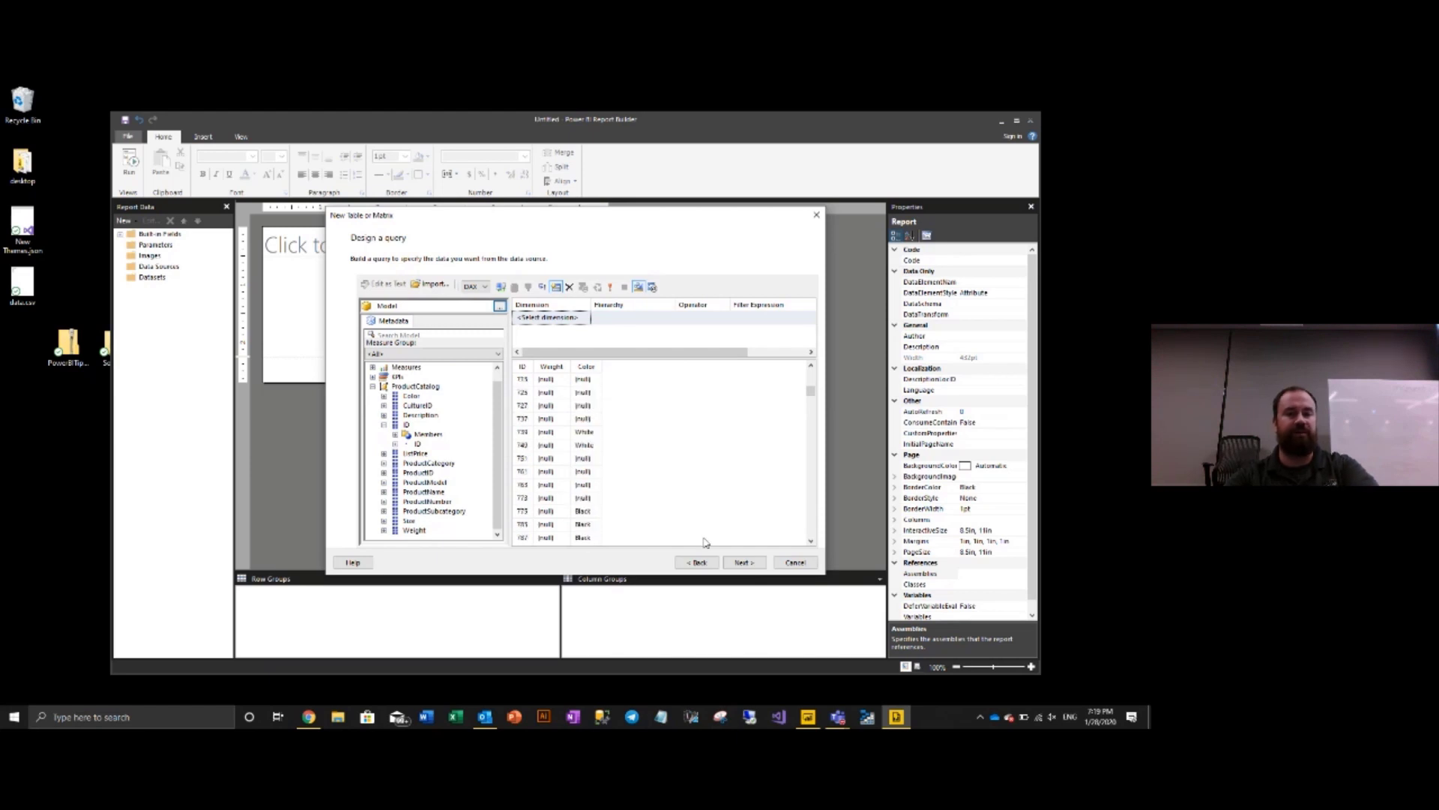
pyautogui.click(744, 562)
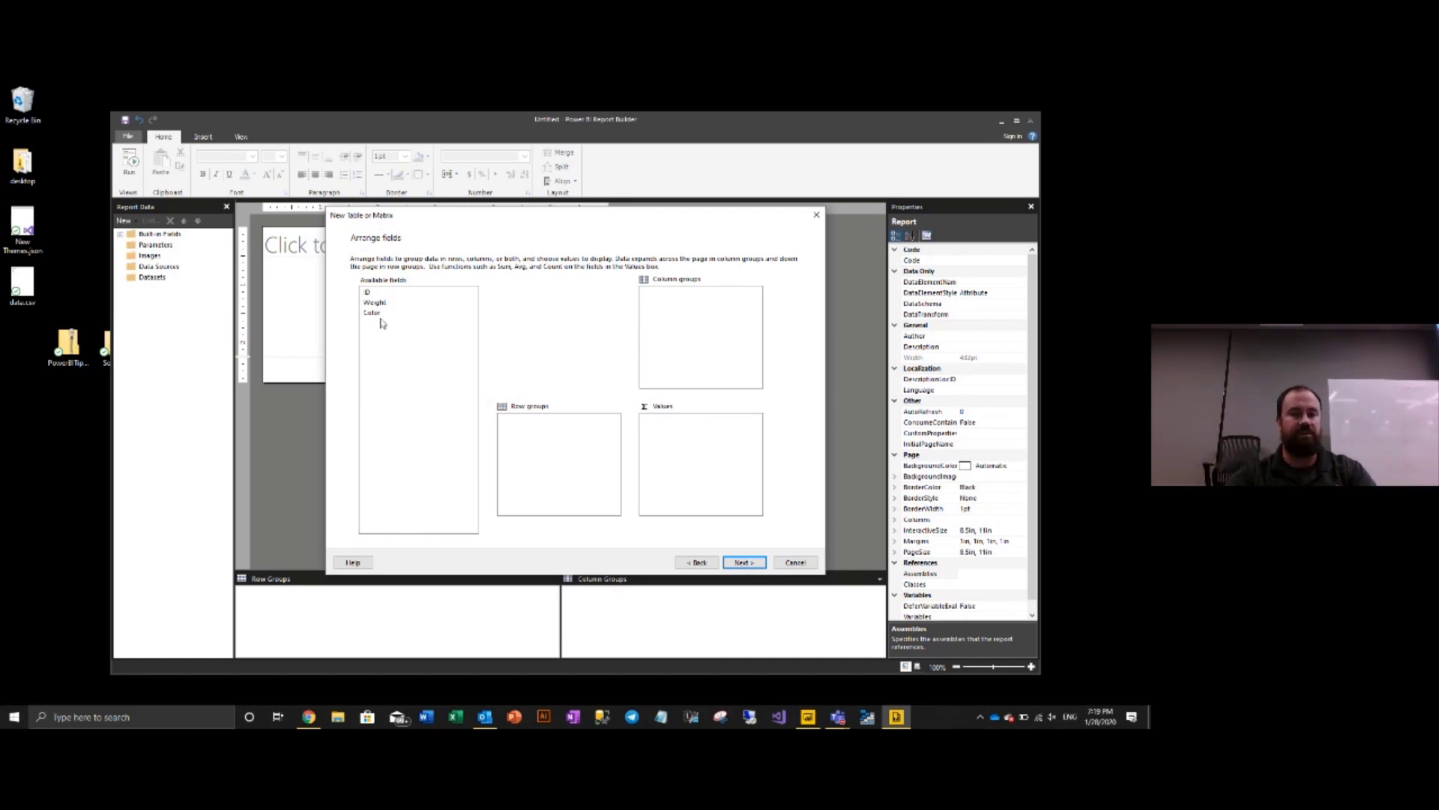
# - Put Weight in Values and ID then Color in Row groups, and continue to layout
pyautogui.moveTo(372, 302); pyautogui.dragTo(671, 484)
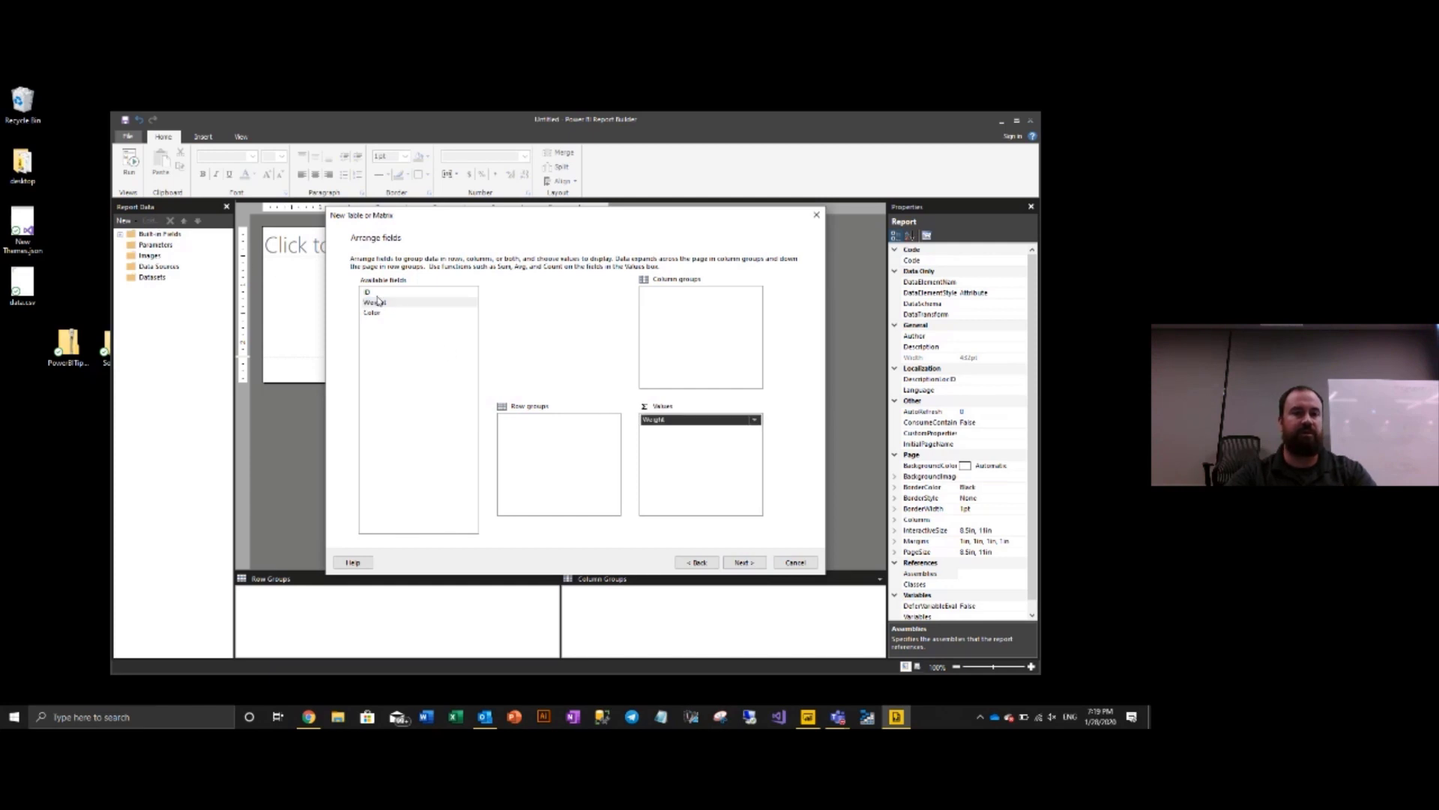
pyautogui.moveTo(369, 293); pyautogui.dragTo(539, 458)
pyautogui.moveTo(374, 313); pyautogui.dragTo(545, 482)
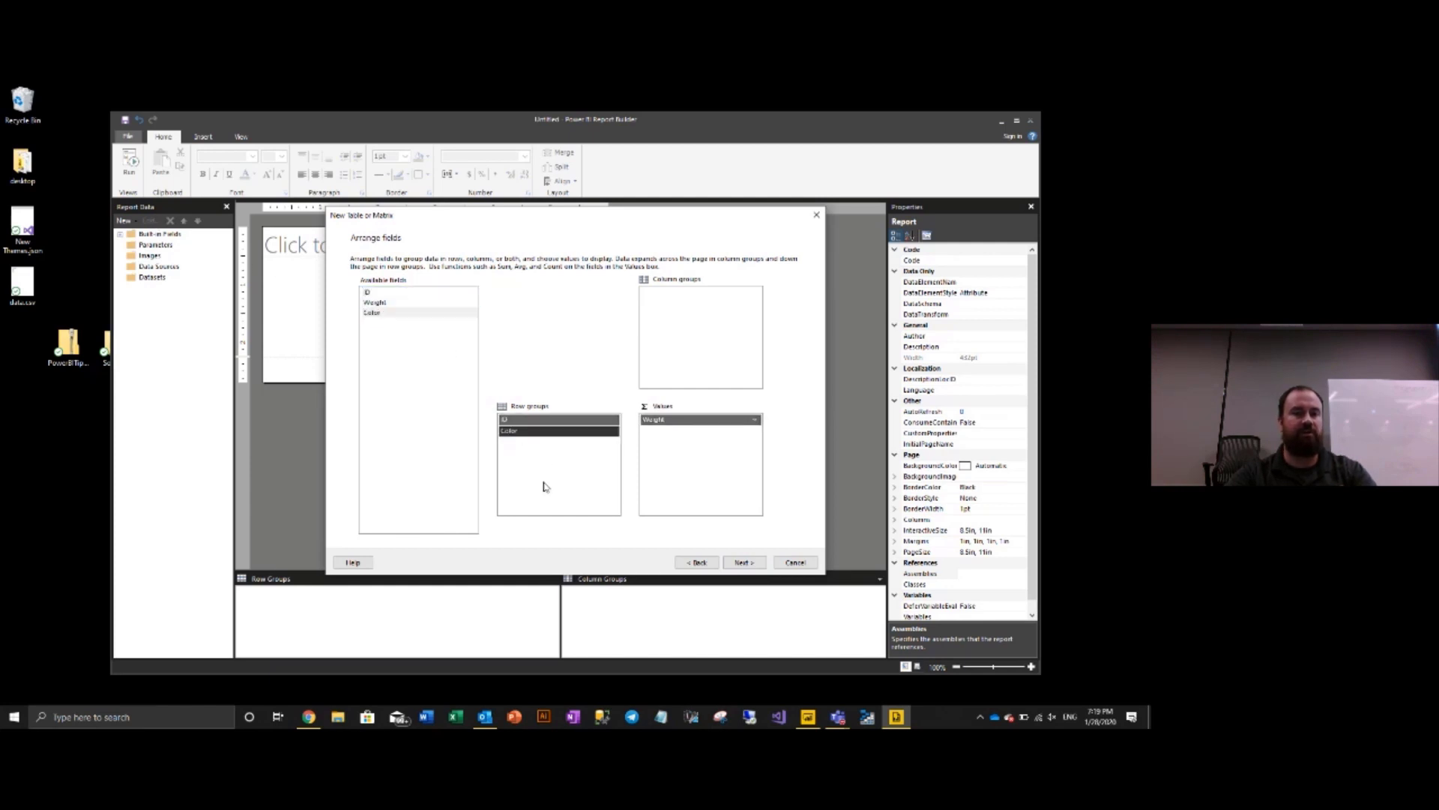
pyautogui.click(747, 564)
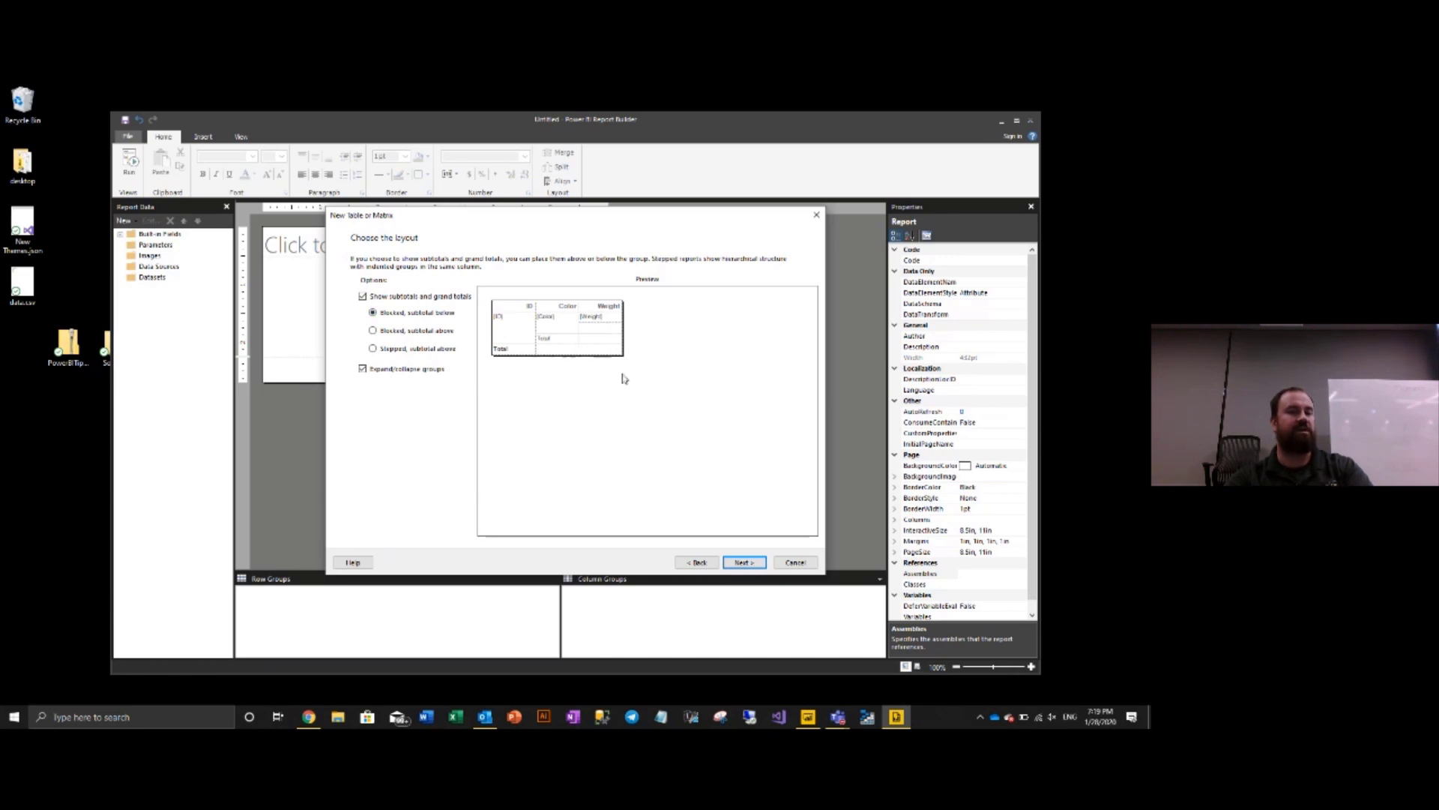
# - Keep collapsible groups enabled and finish the wizard to place the ID, Color, Weight matrix
pyautogui.click(383, 372)
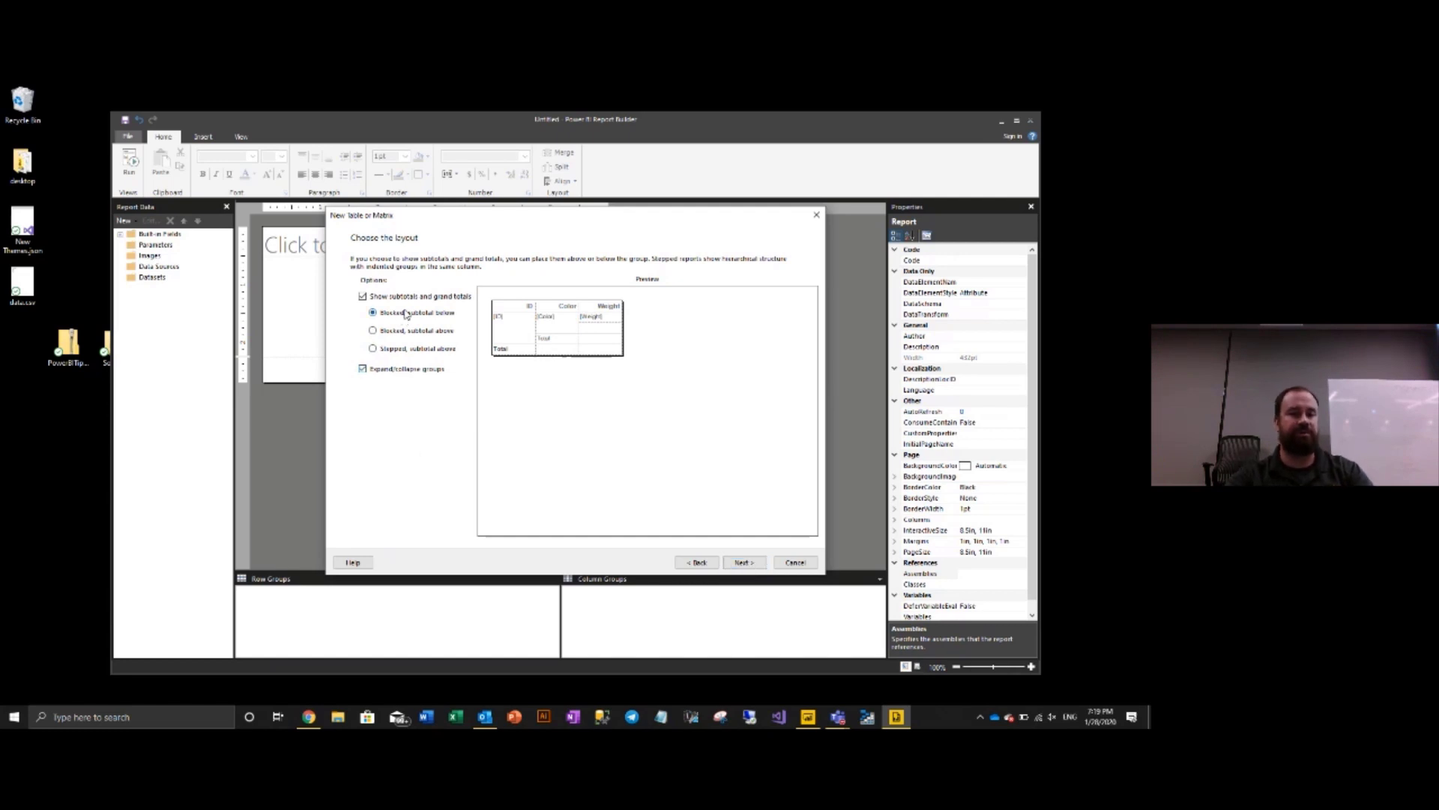
pyautogui.click(383, 368)
pyautogui.click(754, 567)
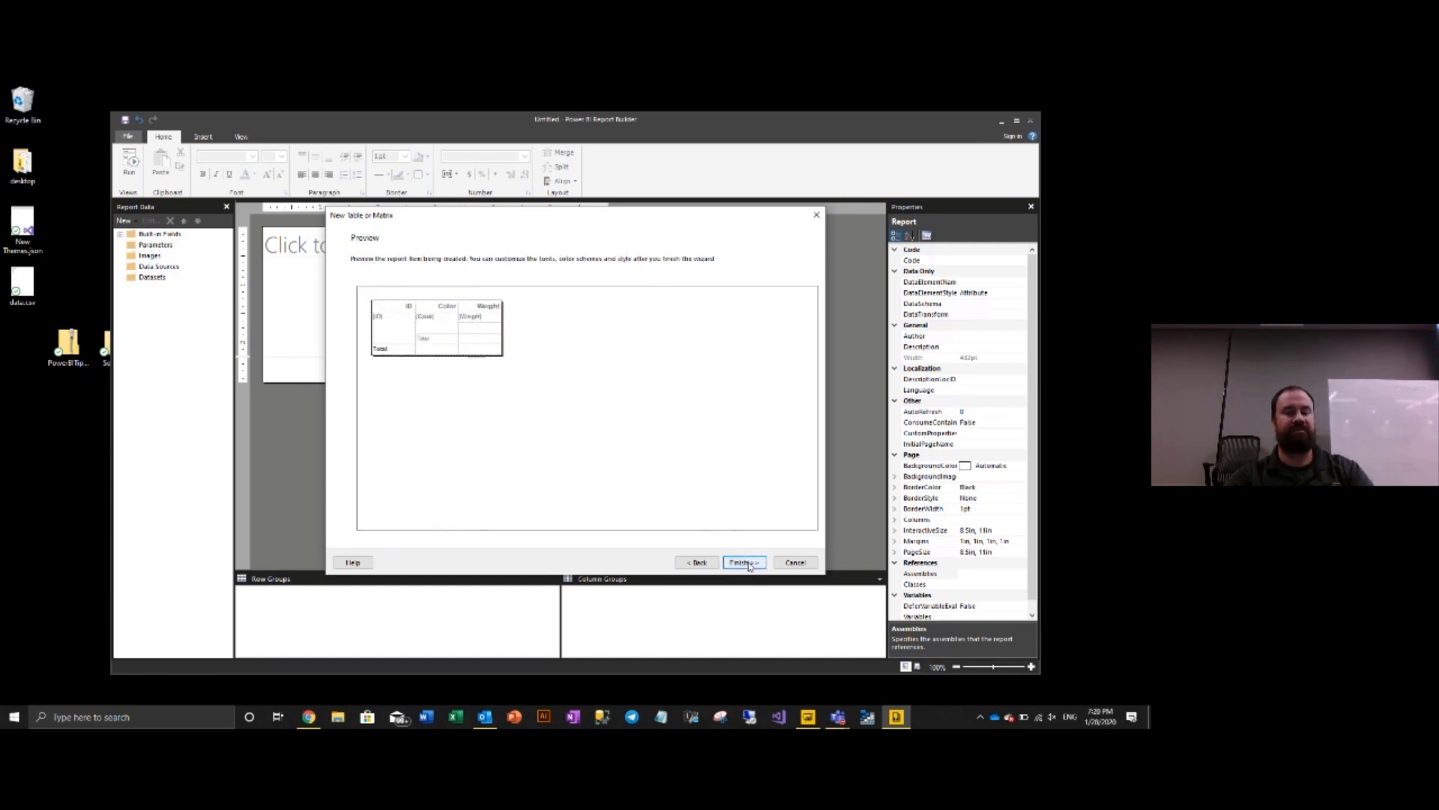
pyautogui.click(744, 563)
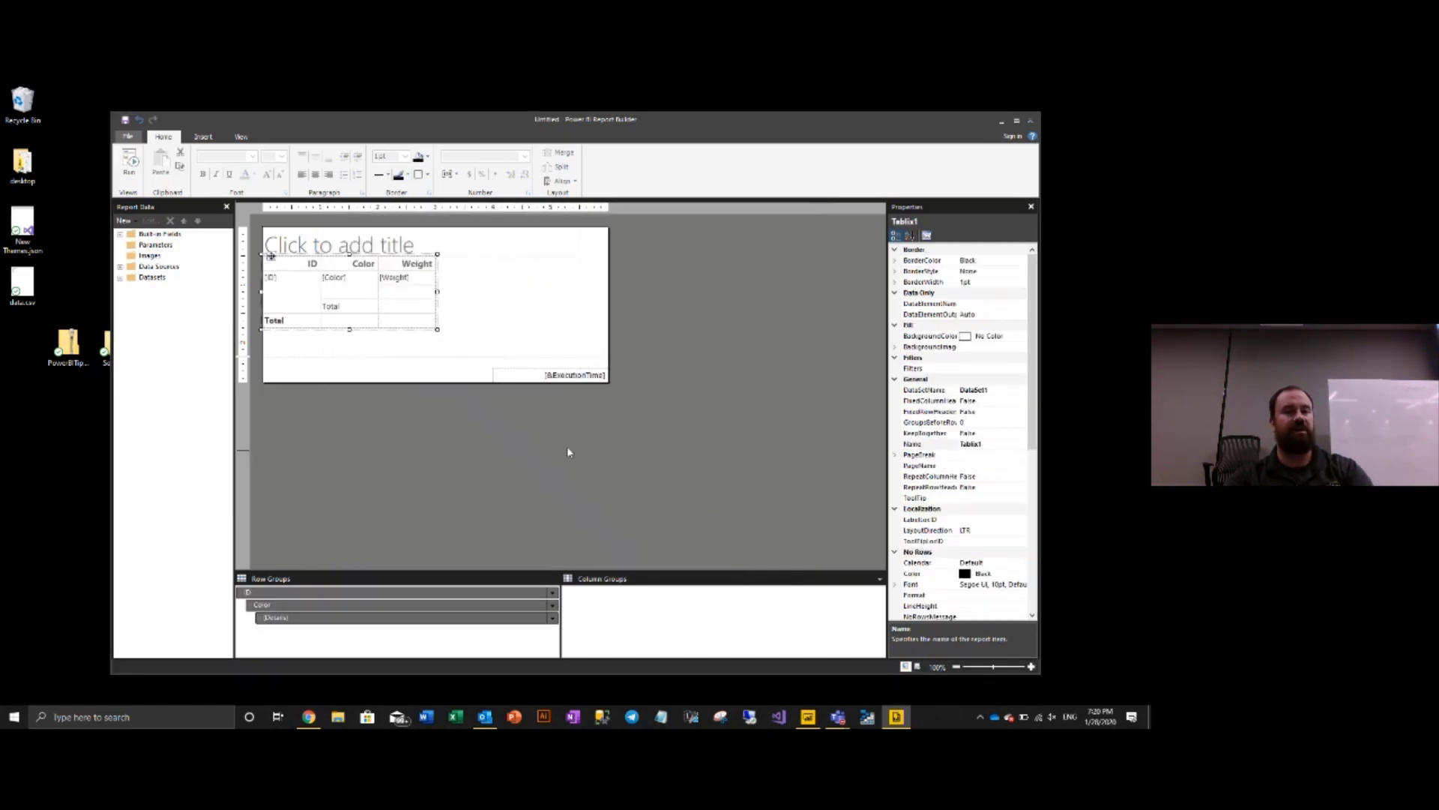
# - Enter 'PowerBI.Tips - DEMO' as the report title, correcting the typo
pyautogui.click(480, 253)
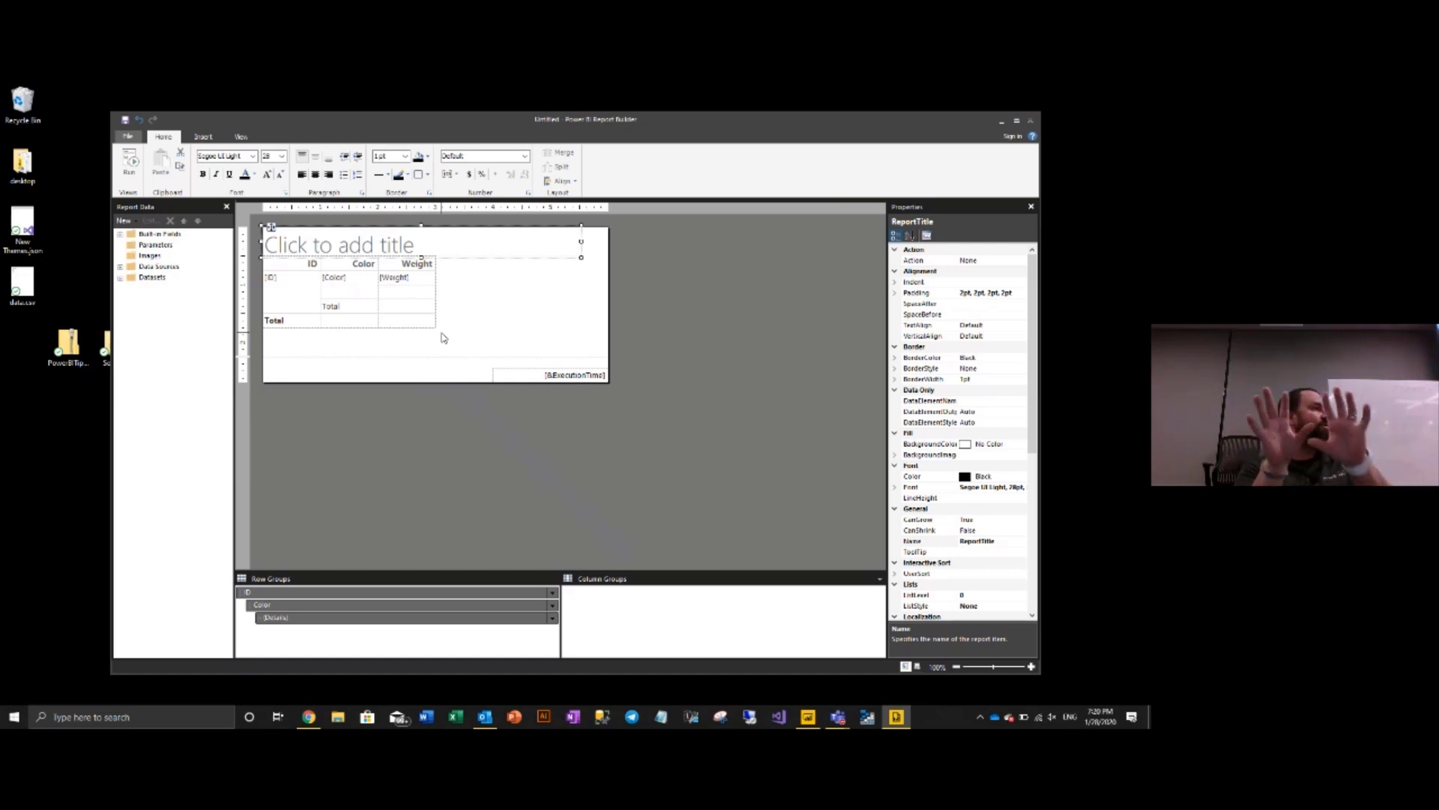
pyautogui.click(480, 239)
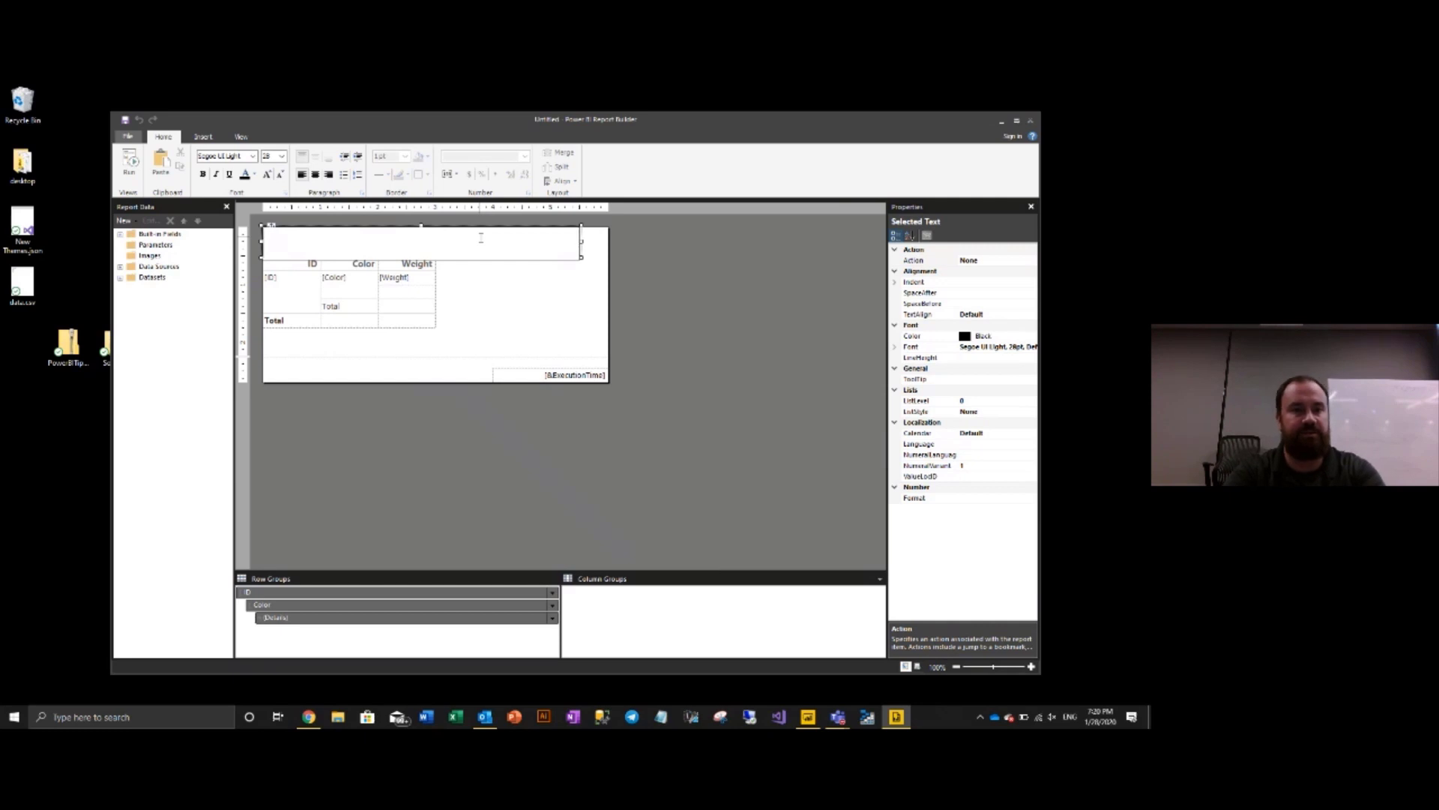
pyautogui.write('PowerBI.Tipos')
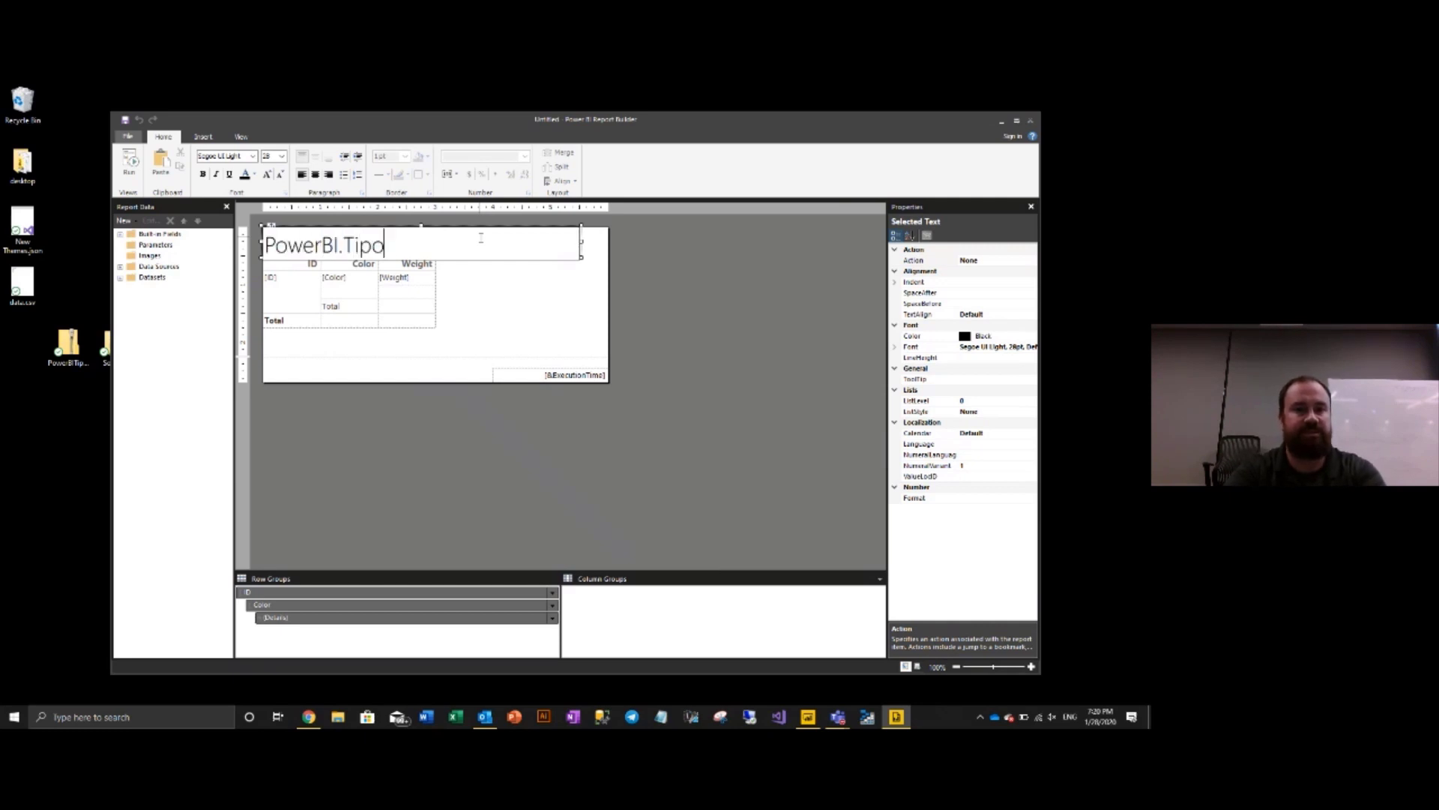
pyautogui.press('BackSpace')
pyautogui.press('BackSpace')
pyautogui.press('BackSpace')
pyautogui.write('ps - ')
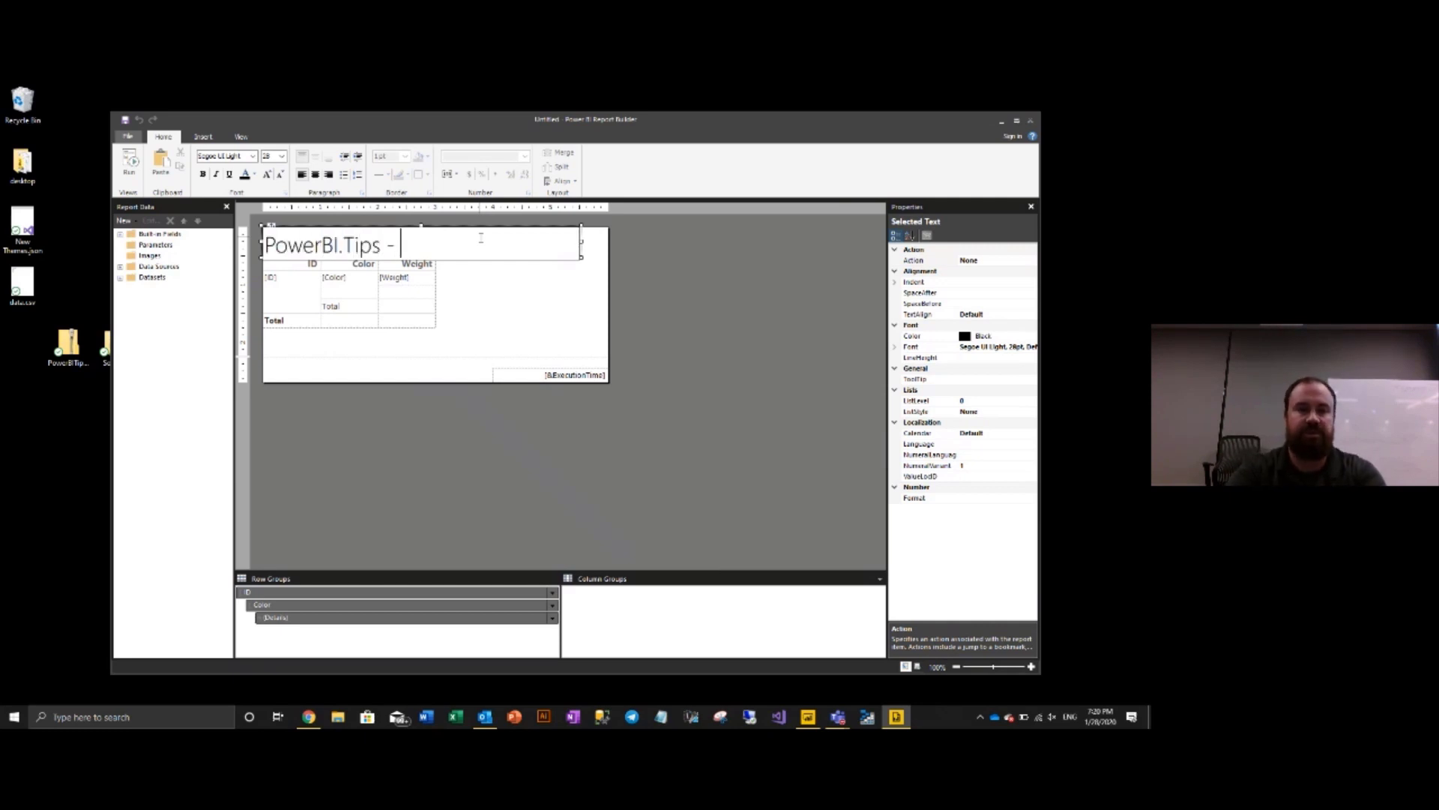
pyautogui.write('DEMO')
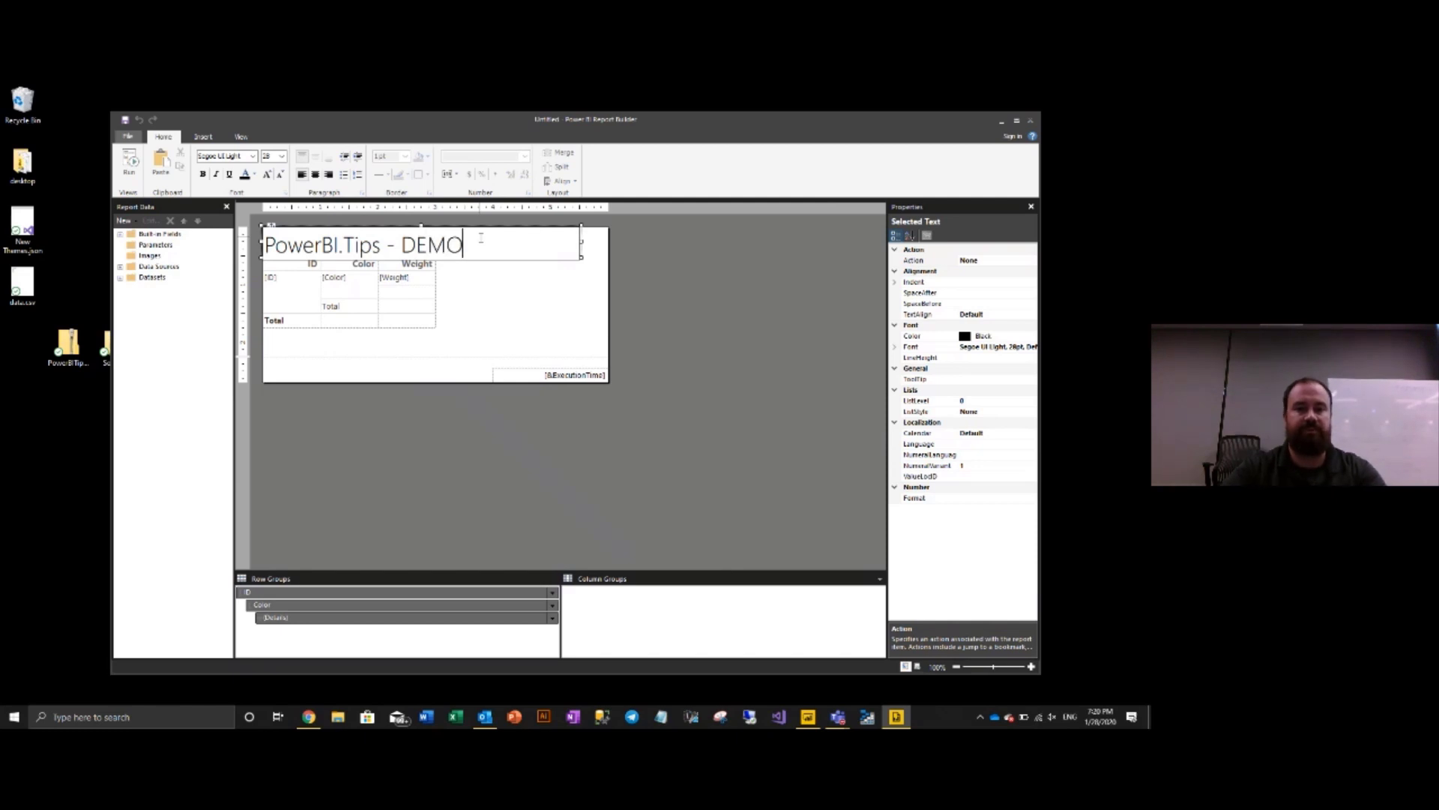
pyautogui.click(734, 355)
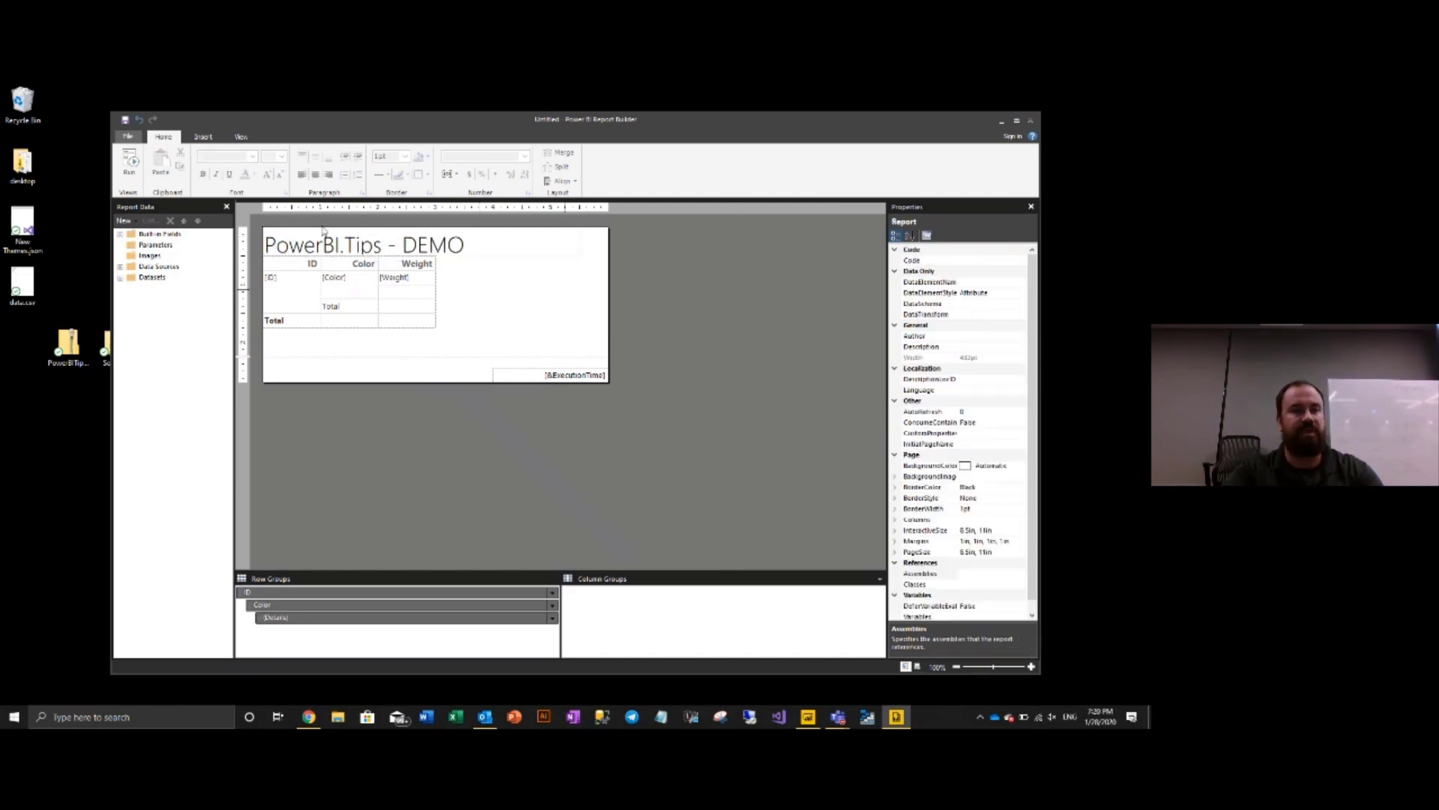
# - Run the report and scroll through the rendered ID, Color and Weight pages
pyautogui.click(126, 163)
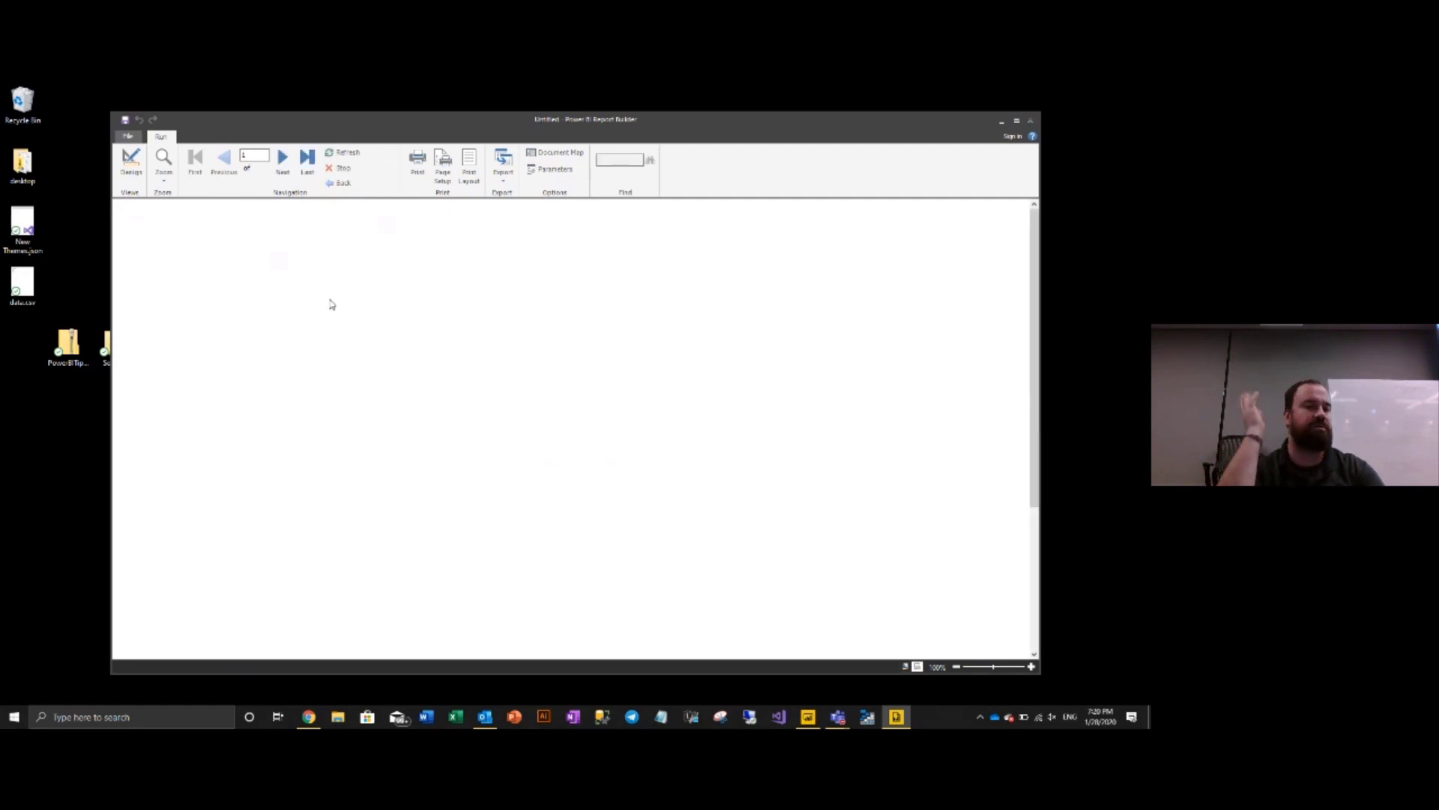
pyautogui.scroll(-20, 236, 338)
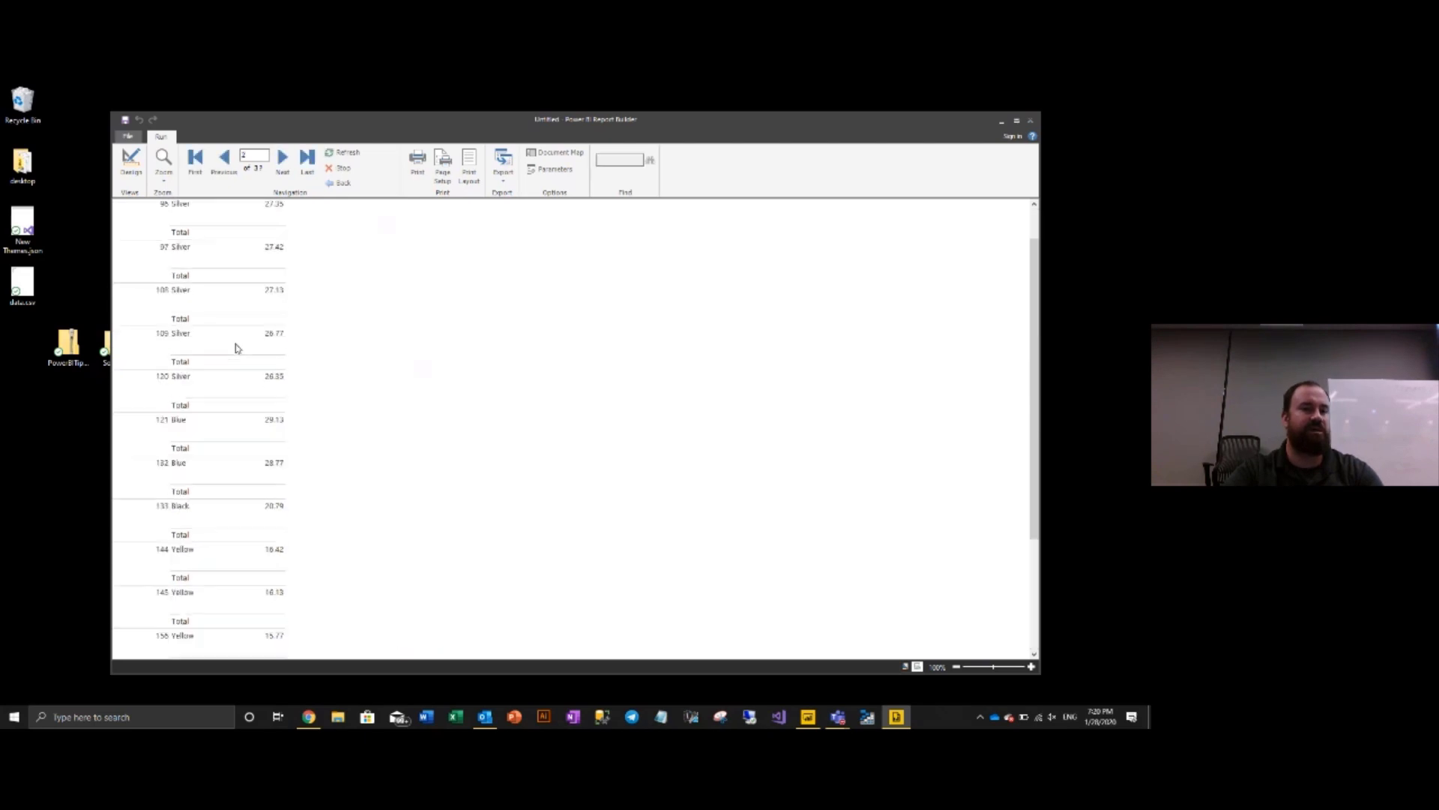
pyautogui.scroll(-20, 226, 383)
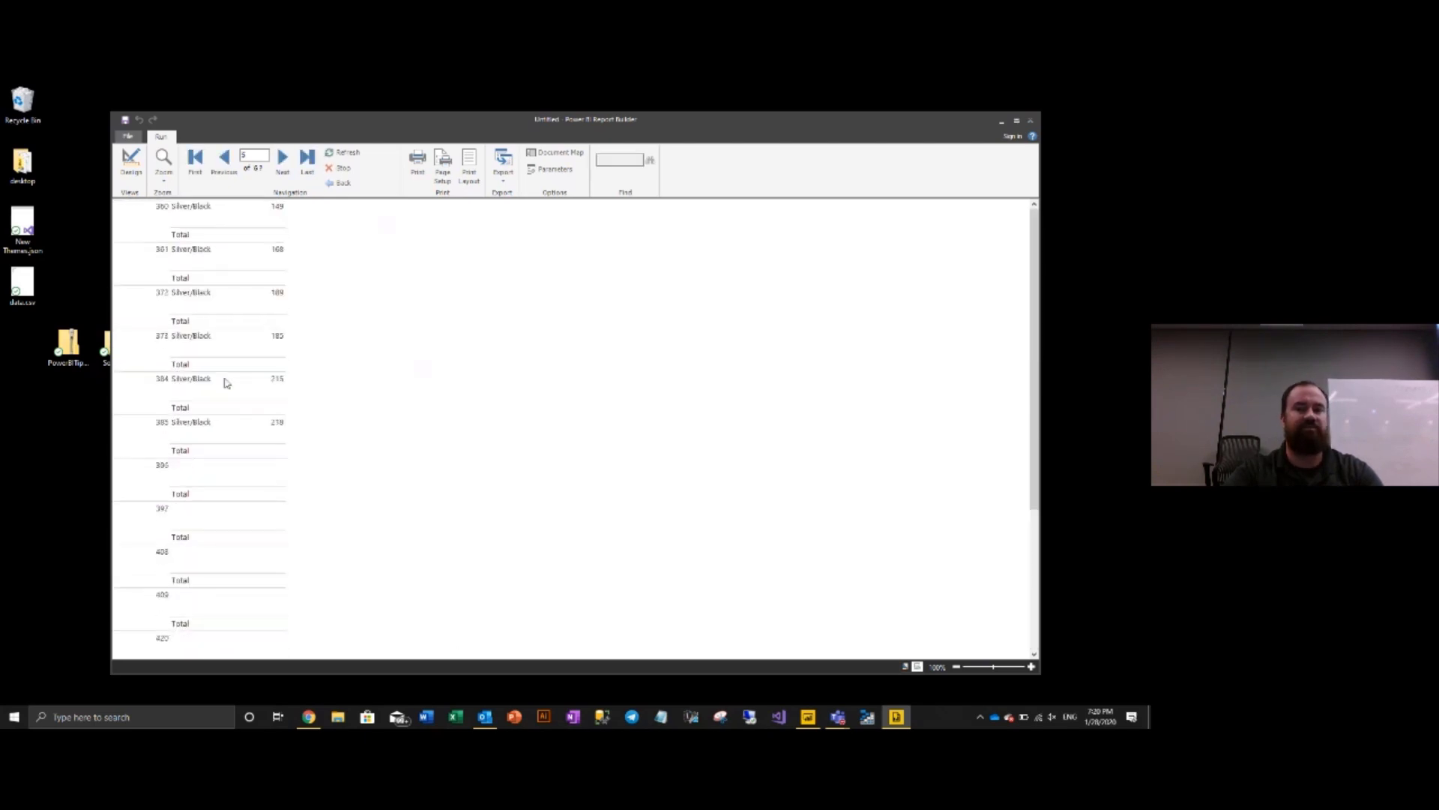
pyautogui.scroll(20, 233, 367)
pyautogui.scroll(20, 239, 354)
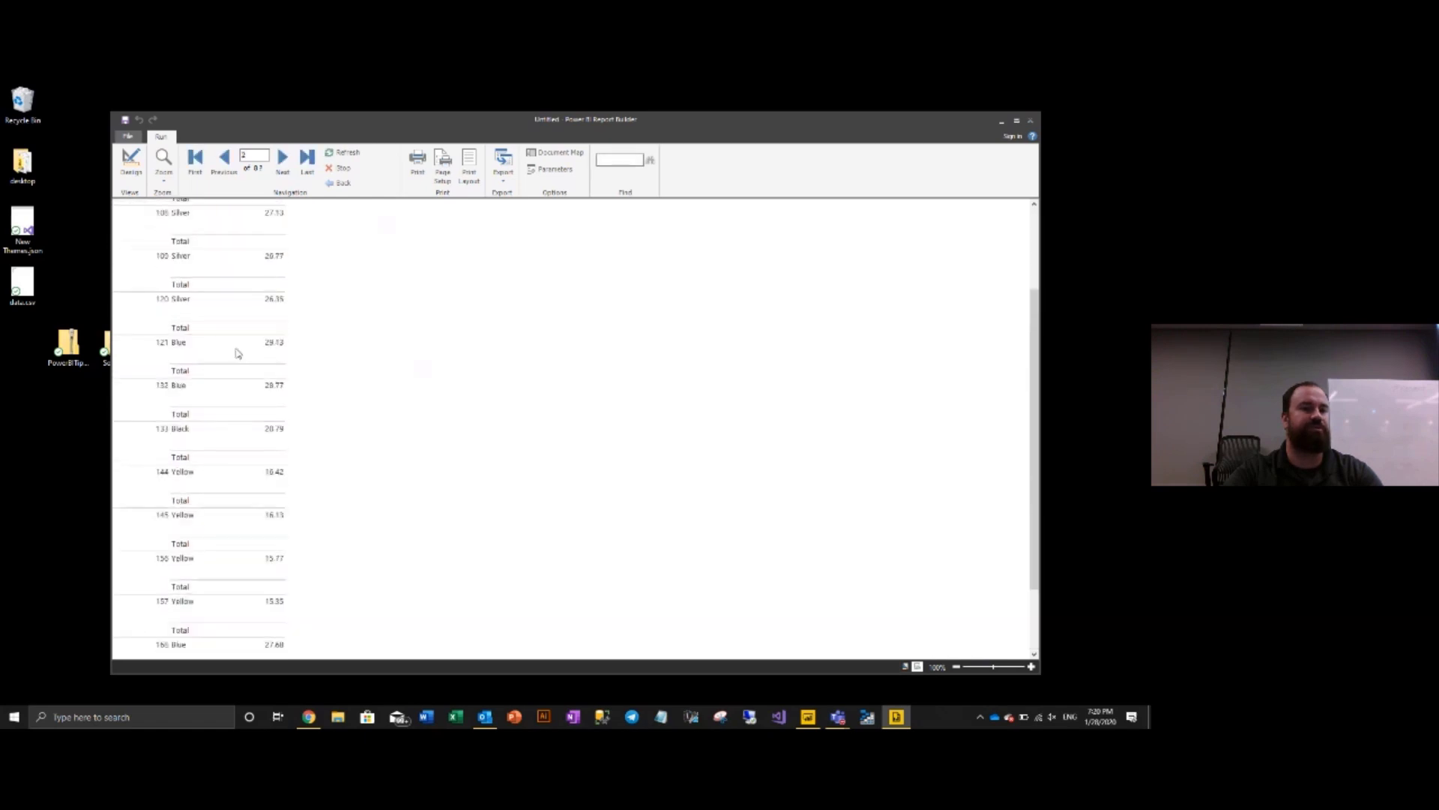
pyautogui.scroll(3, 235, 354)
pyautogui.scroll(-3, 235, 354)
pyautogui.scroll(2, 235, 342)
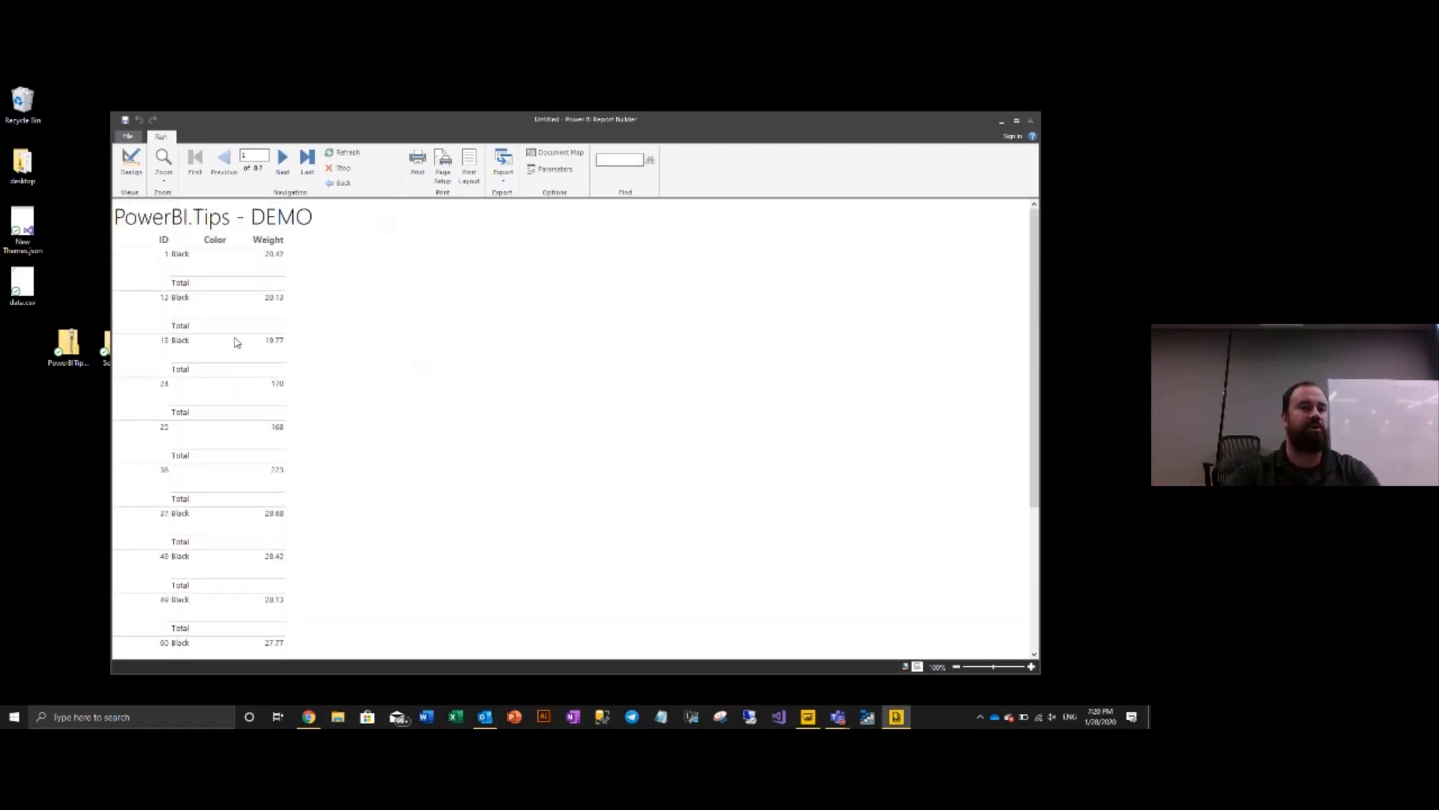
# - Save the report to the Desktop as SampleReport.rdl and close Report Builder
pyautogui.click(126, 122)
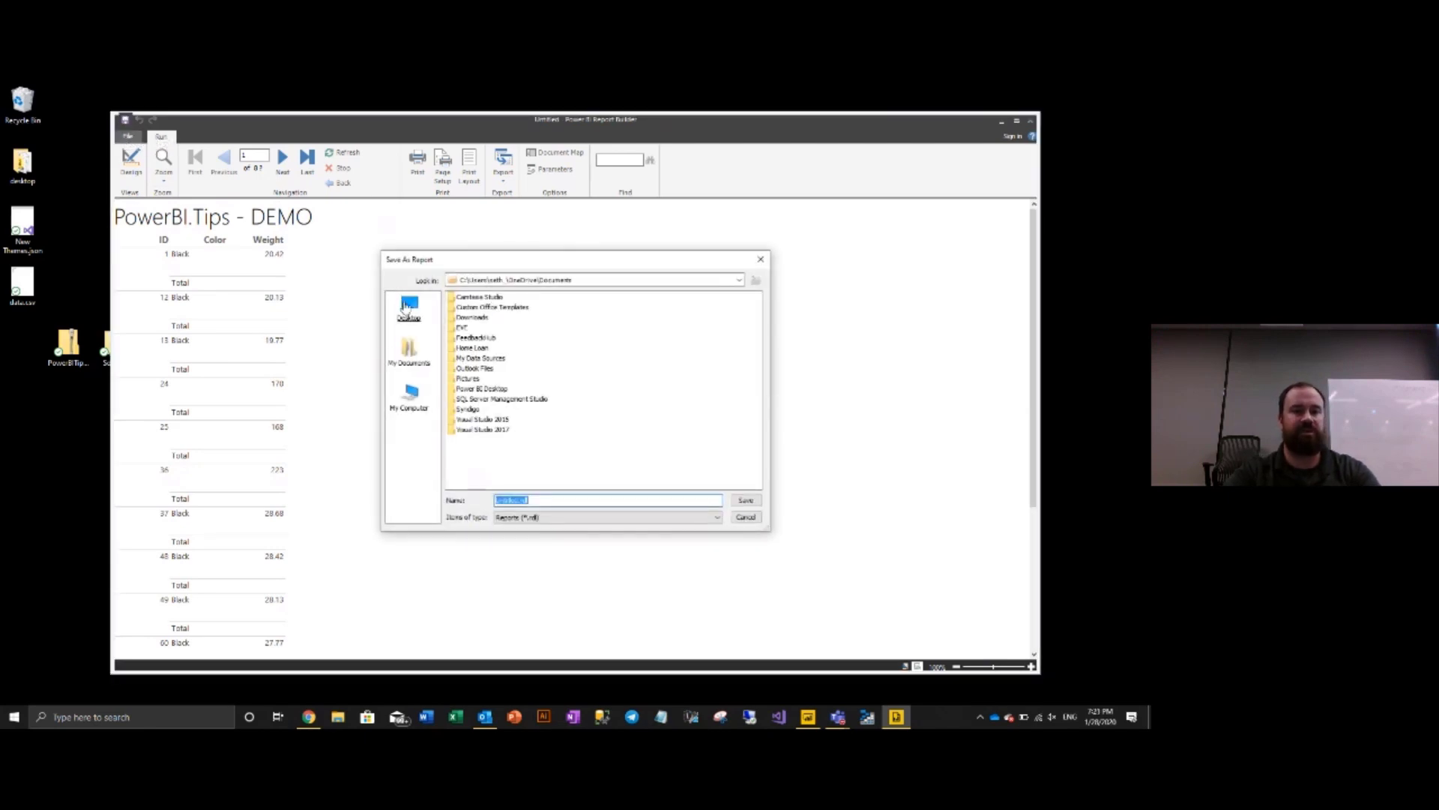
pyautogui.click(407, 306)
pyautogui.click(544, 500)
pyautogui.hotkey('ctrl', 'a')
pyautogui.write('Sa')
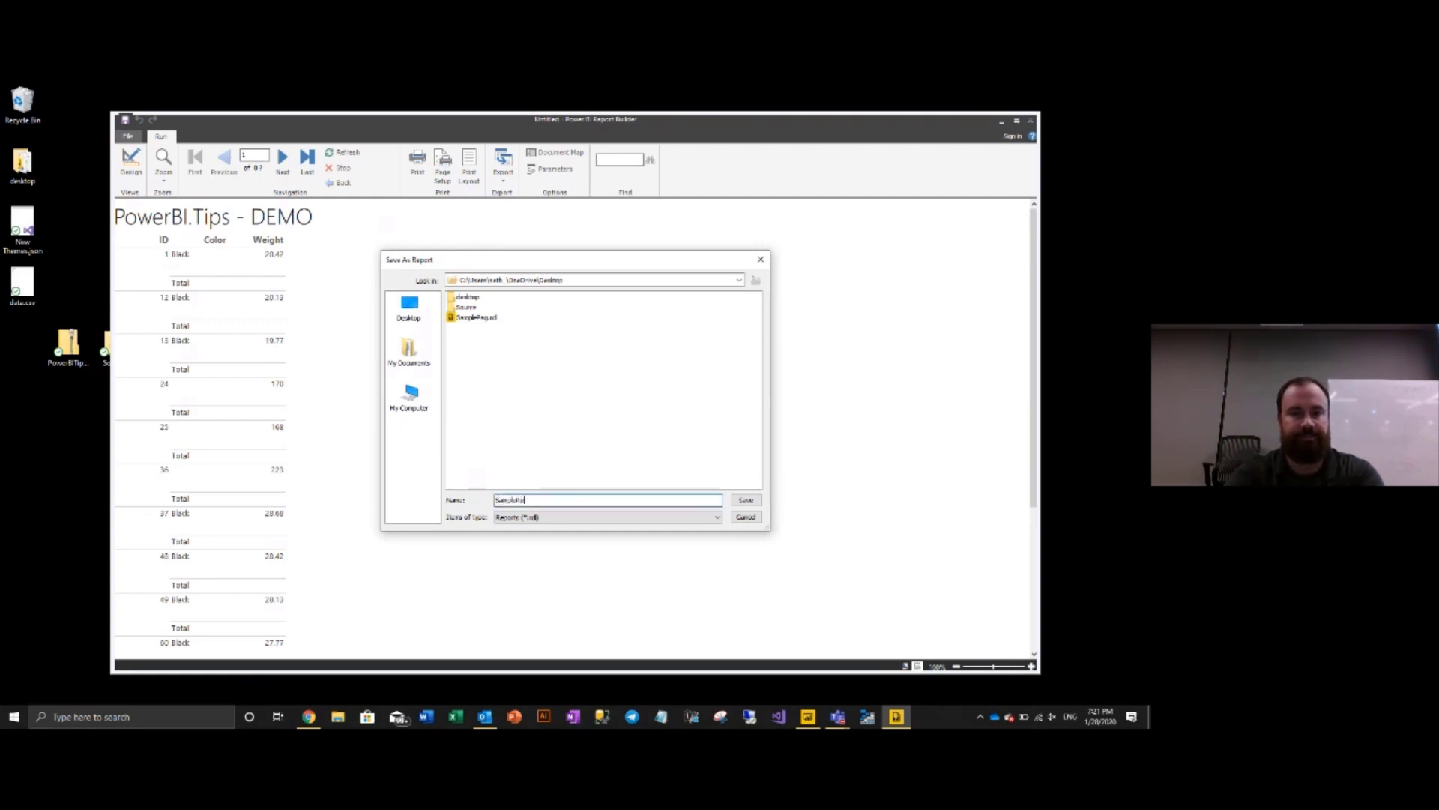
pyautogui.click(757, 500)
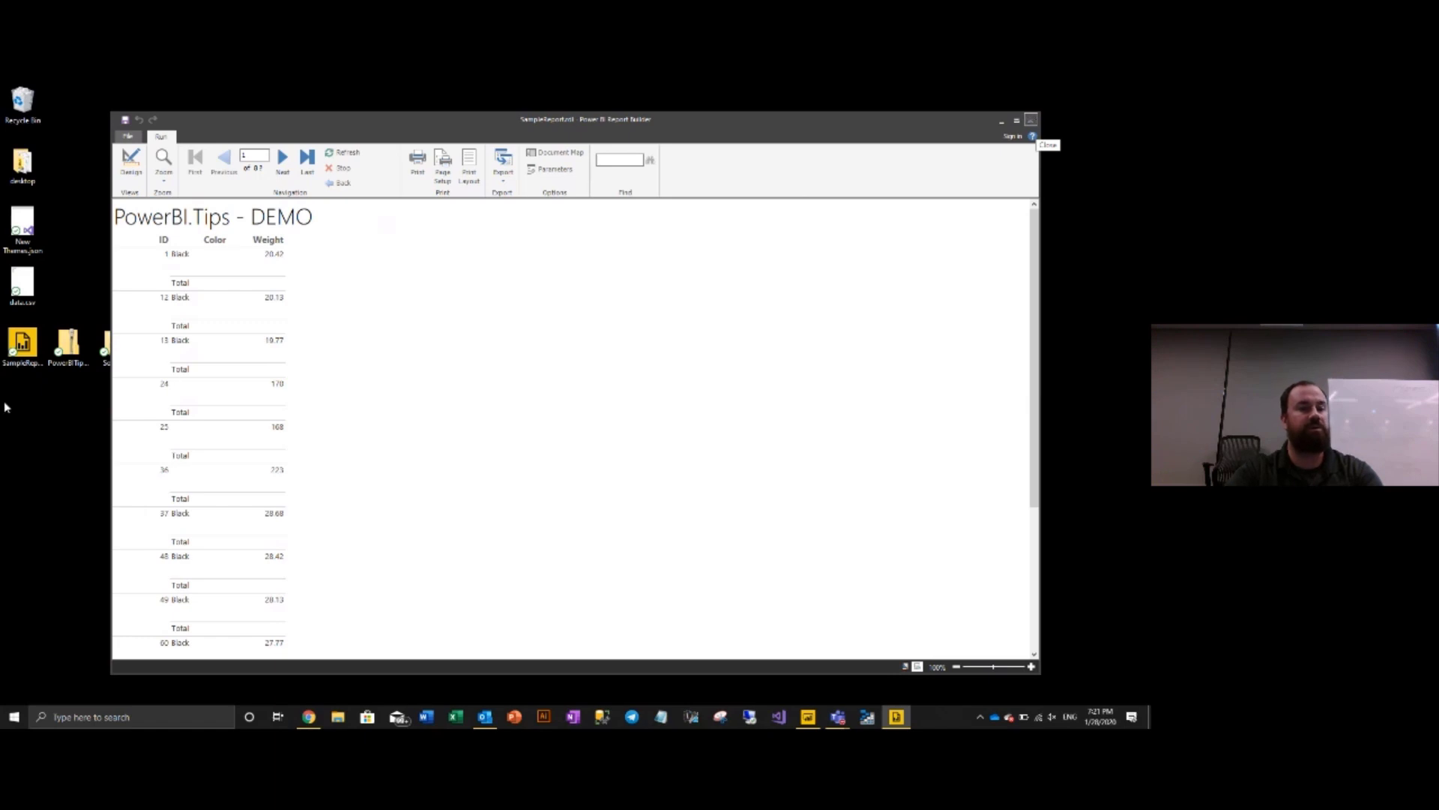
pyautogui.hotkey('alt', 'F4')
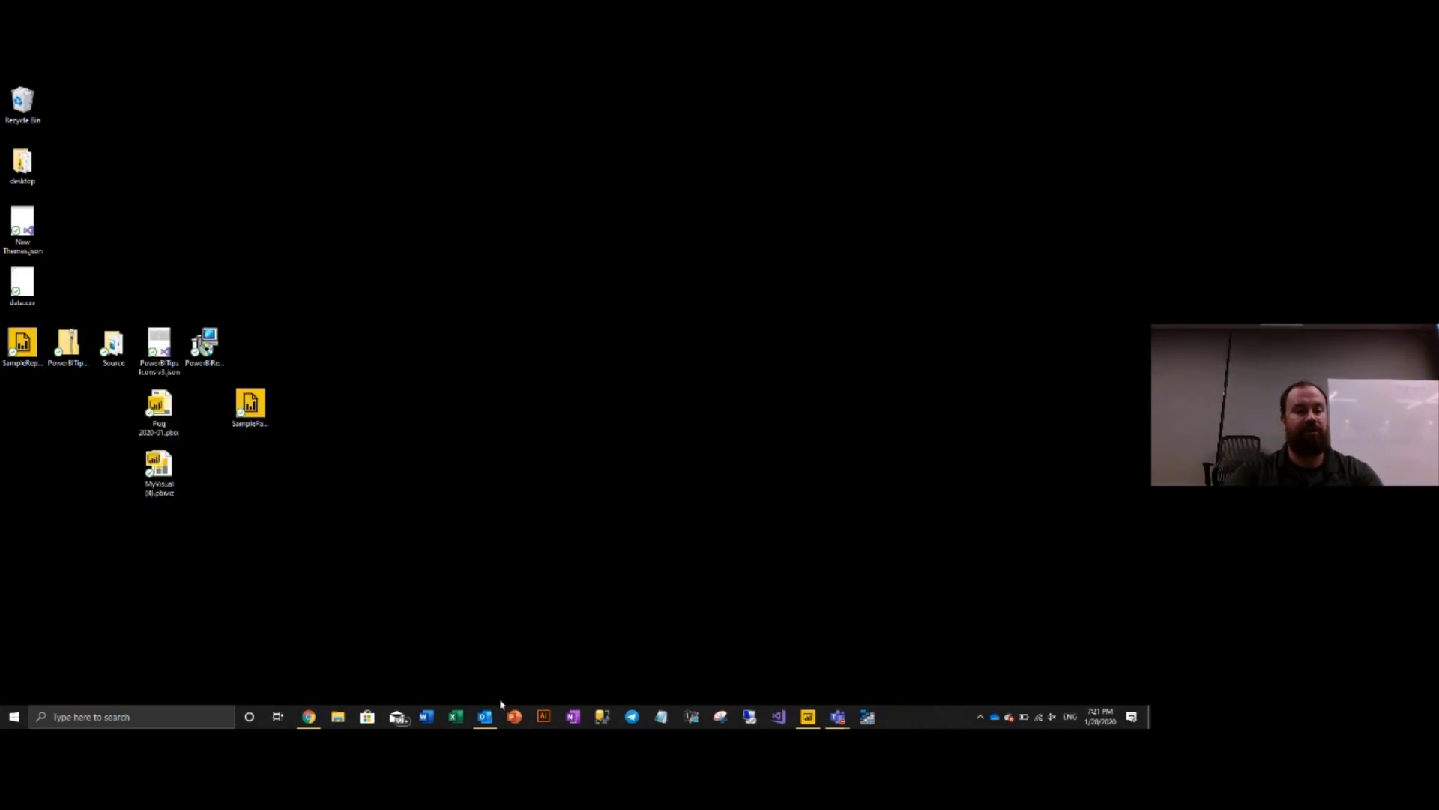
# - Return to the Power BI workspace in the browser, closing the settings pane and downloads bar
pyautogui.click(309, 716)
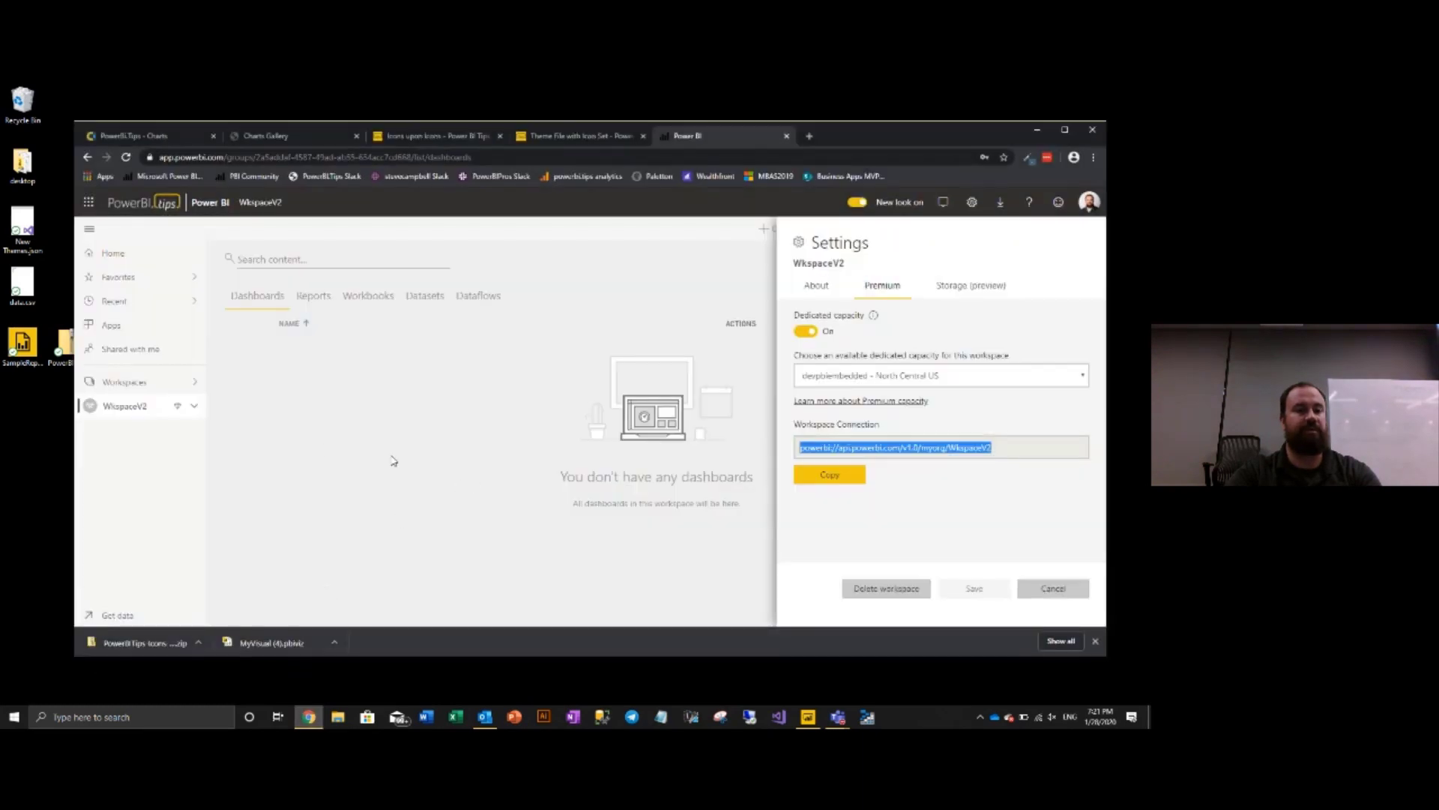
pyautogui.click(132, 406)
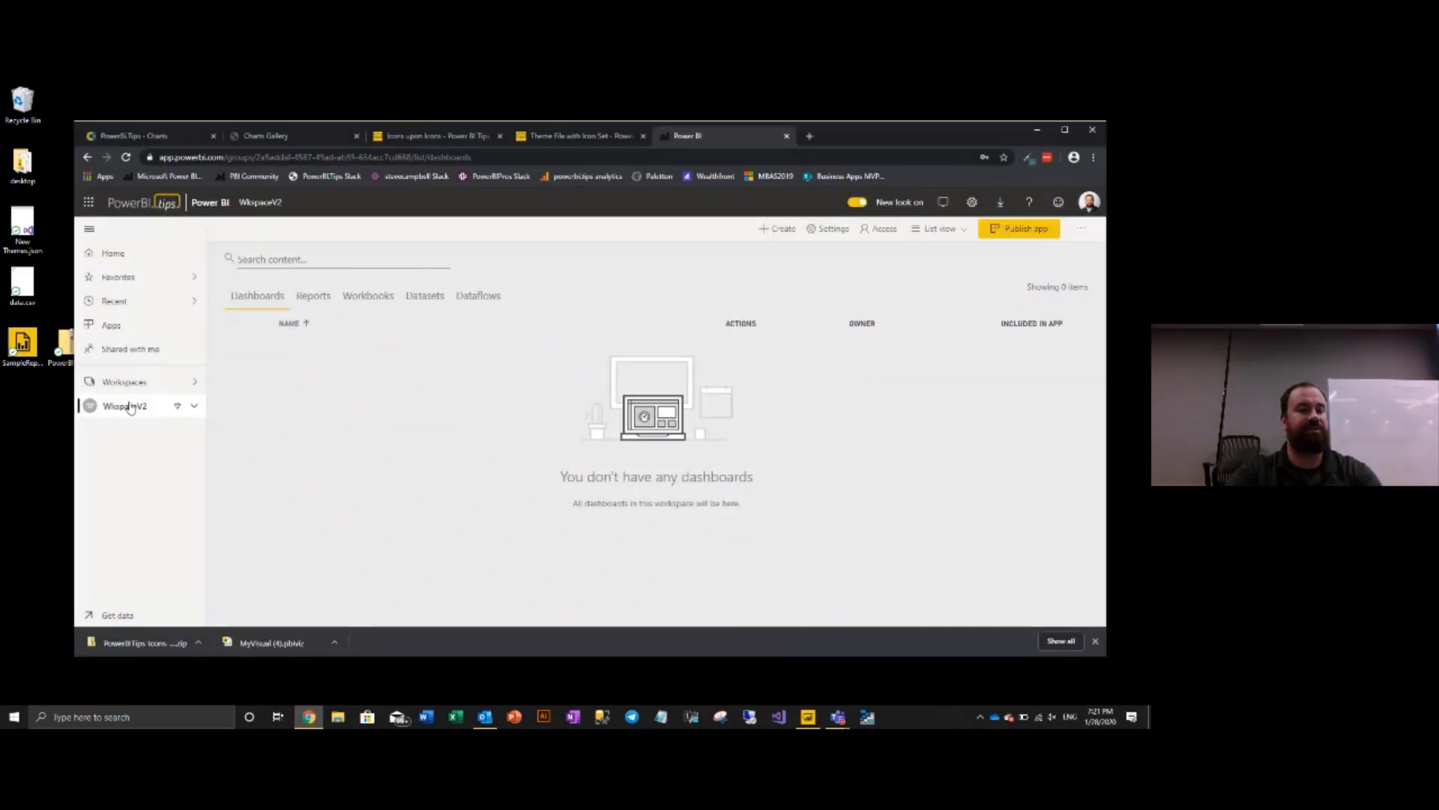
pyautogui.click(1095, 641)
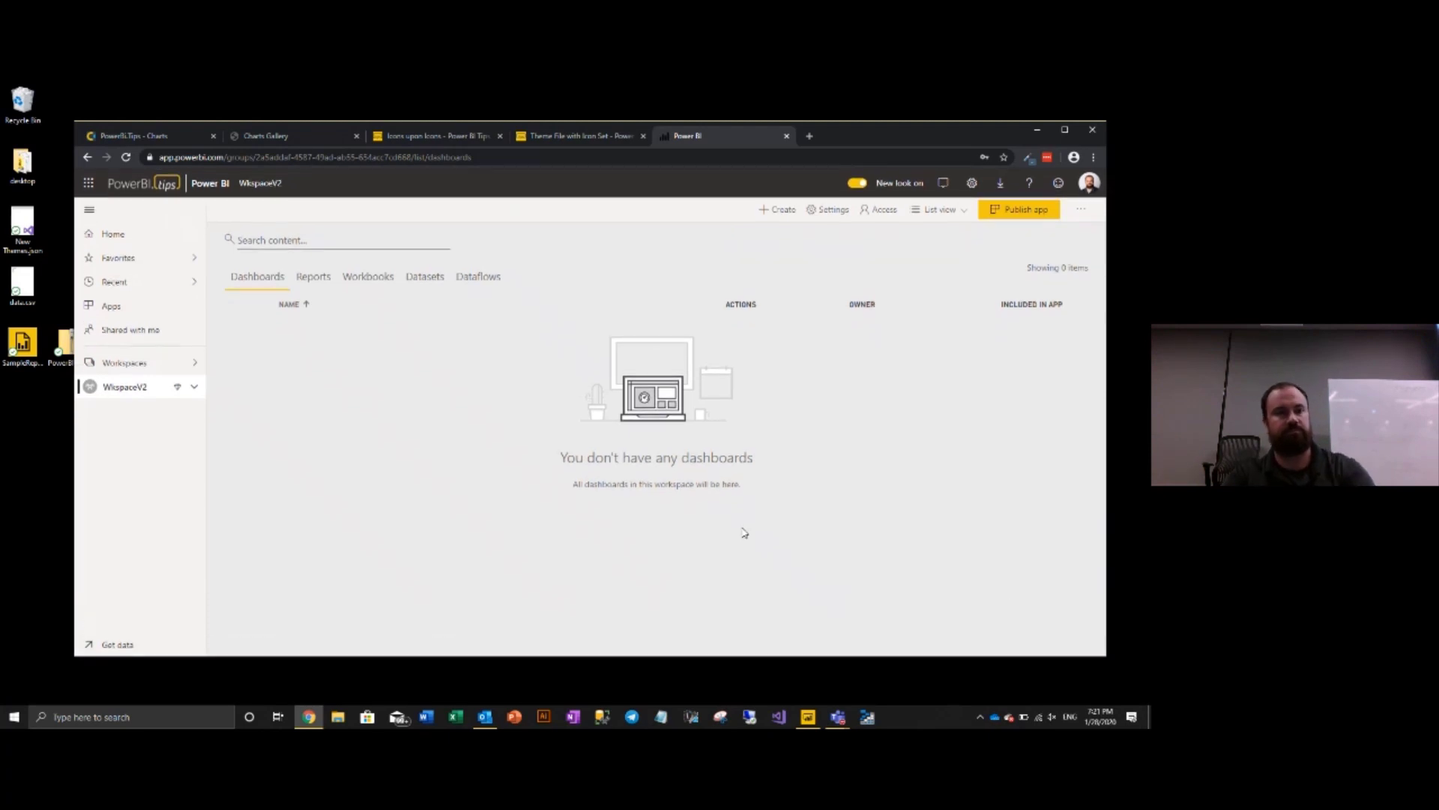
# - Upload SampleReport.rdl from this computer through Get data > Files
pyautogui.click(105, 644)
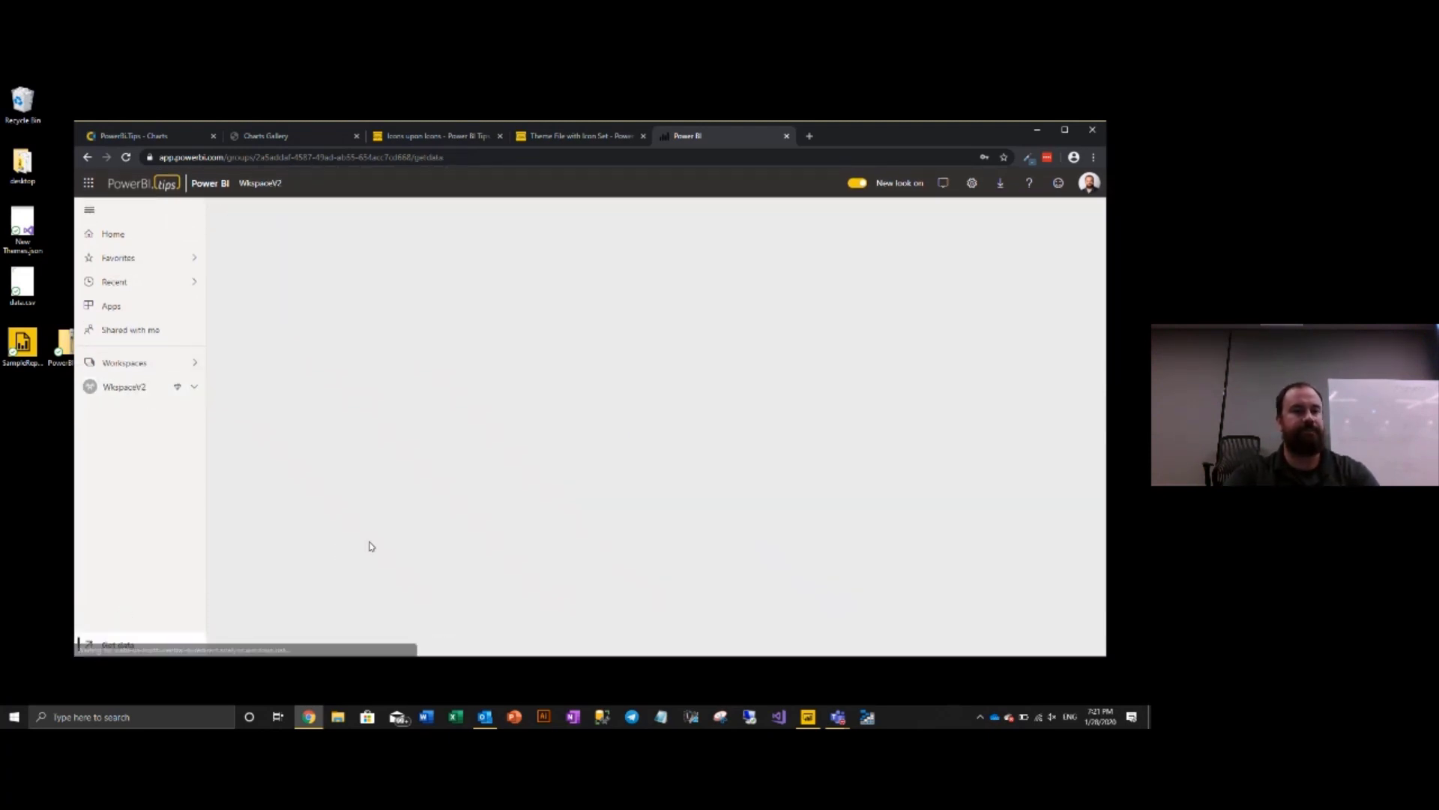
pyautogui.click(634, 502)
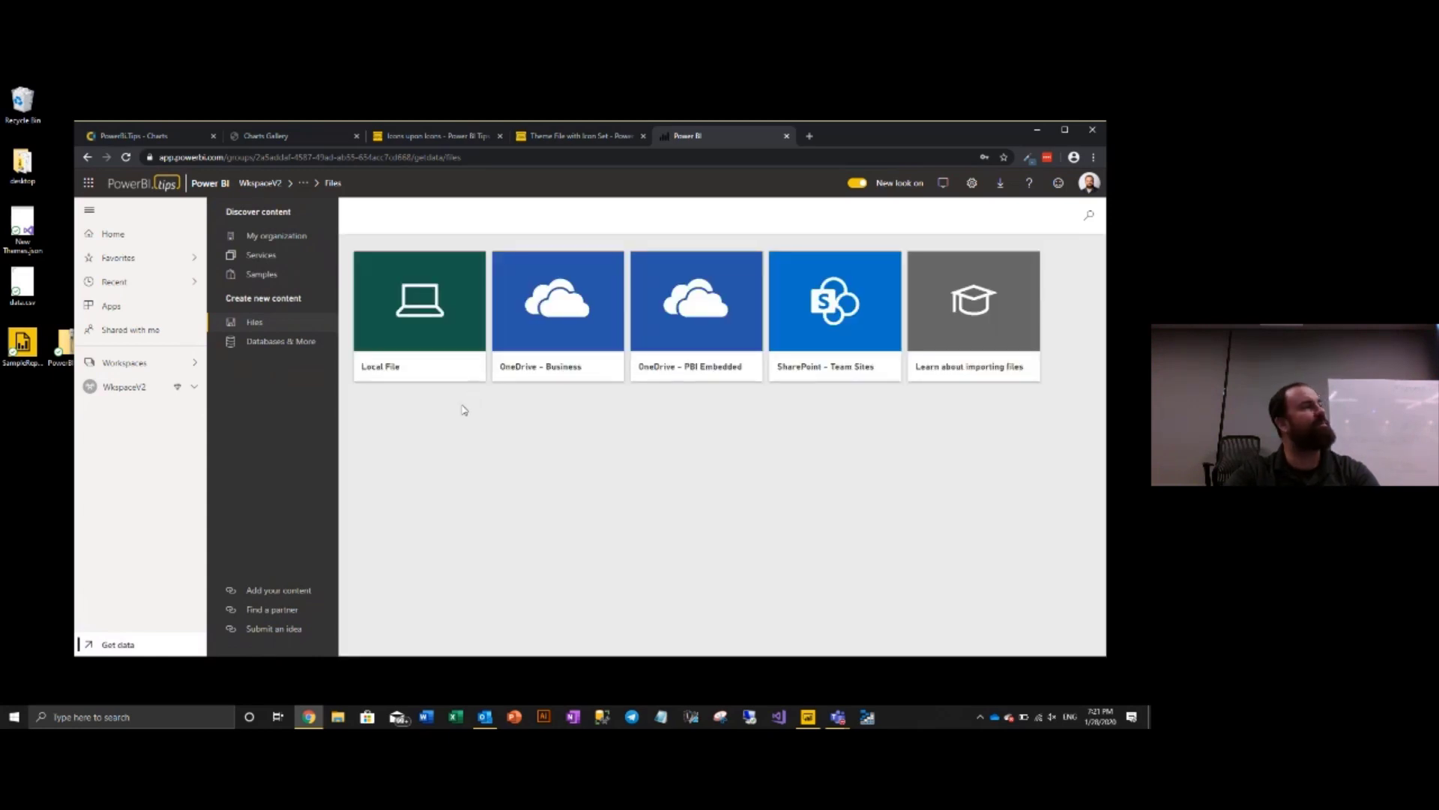
pyautogui.click(441, 323)
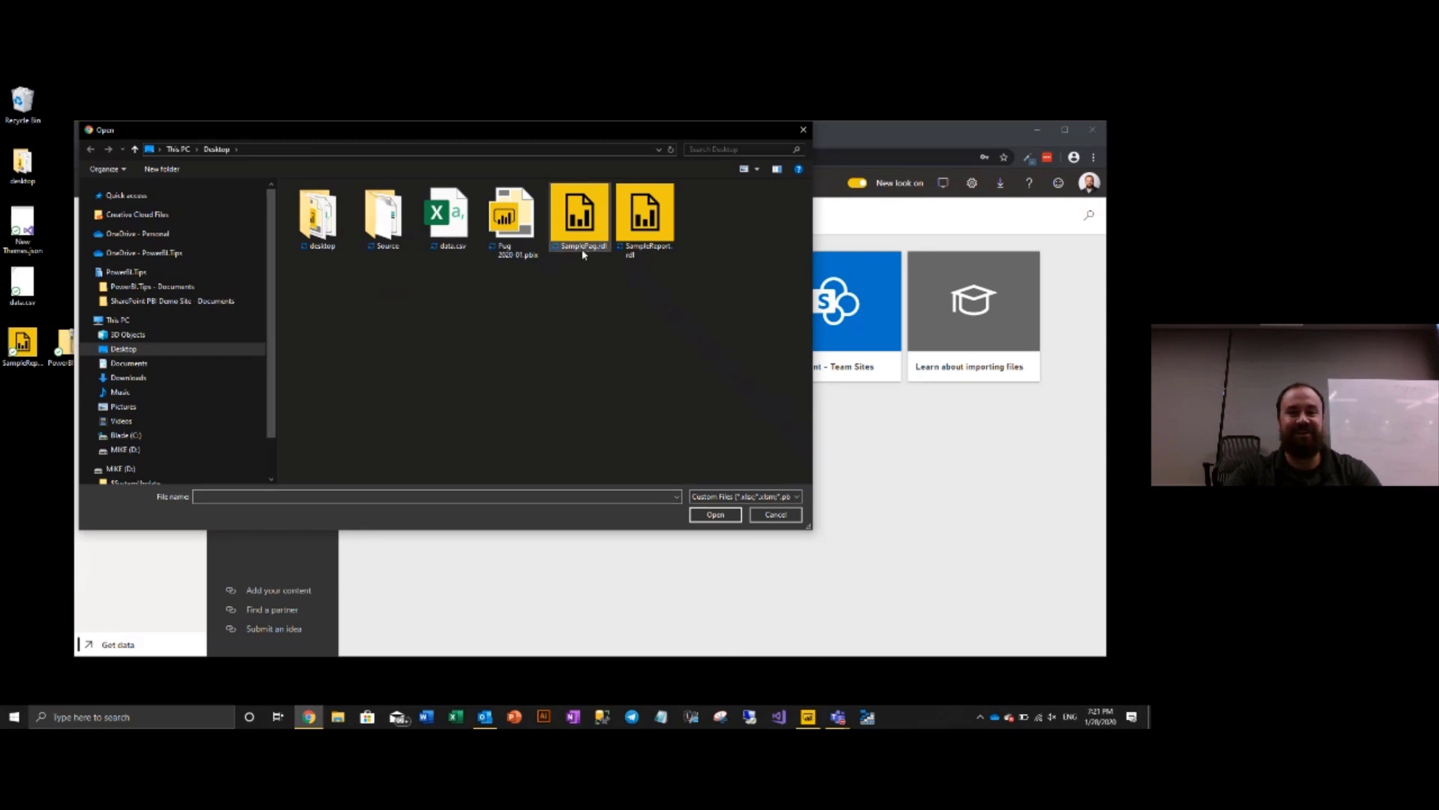
pyautogui.click(659, 237)
pyautogui.click(727, 515)
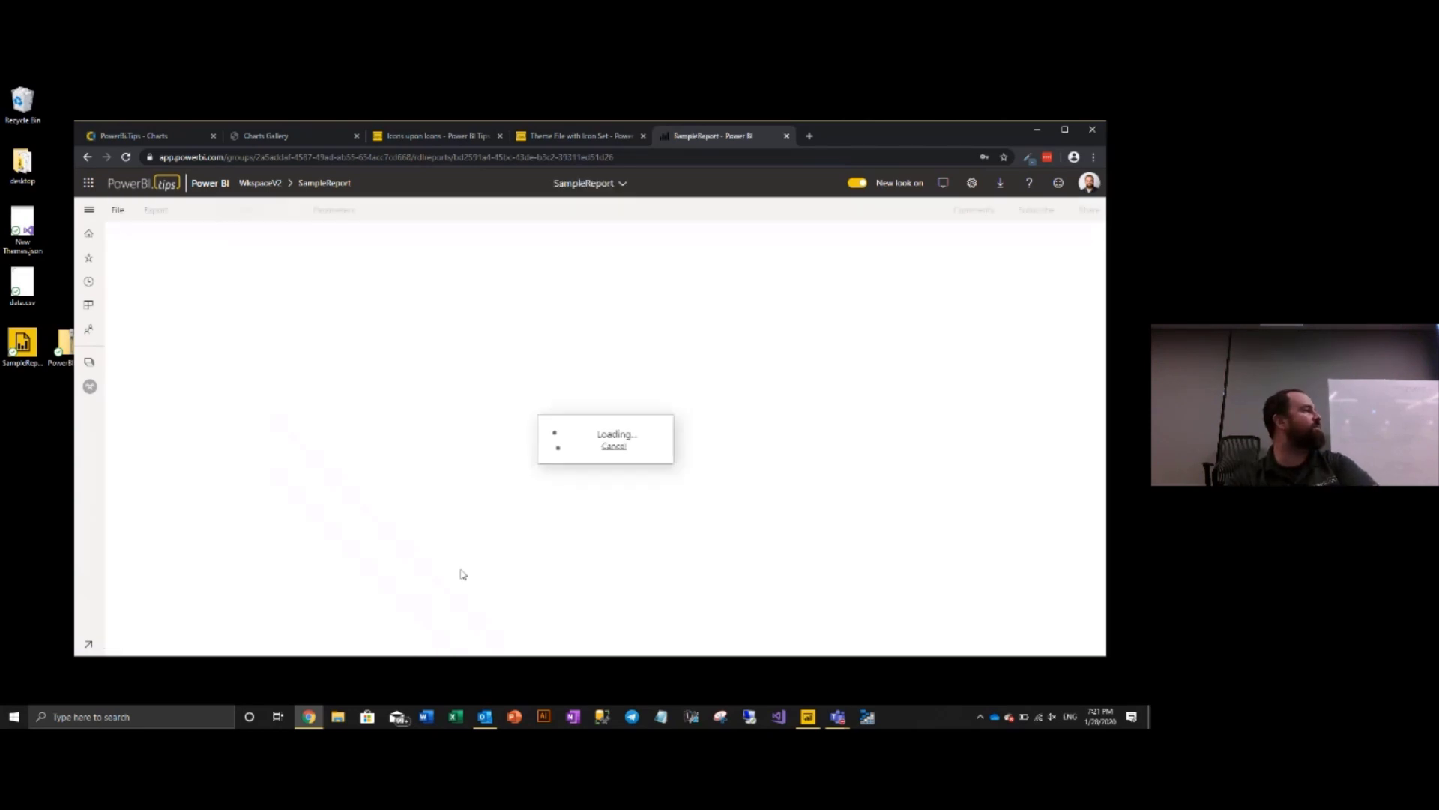
# - Scroll the loaded SampleReport and jump to its last page, 20 of 20
pyautogui.scroll(-5, 505, 469)
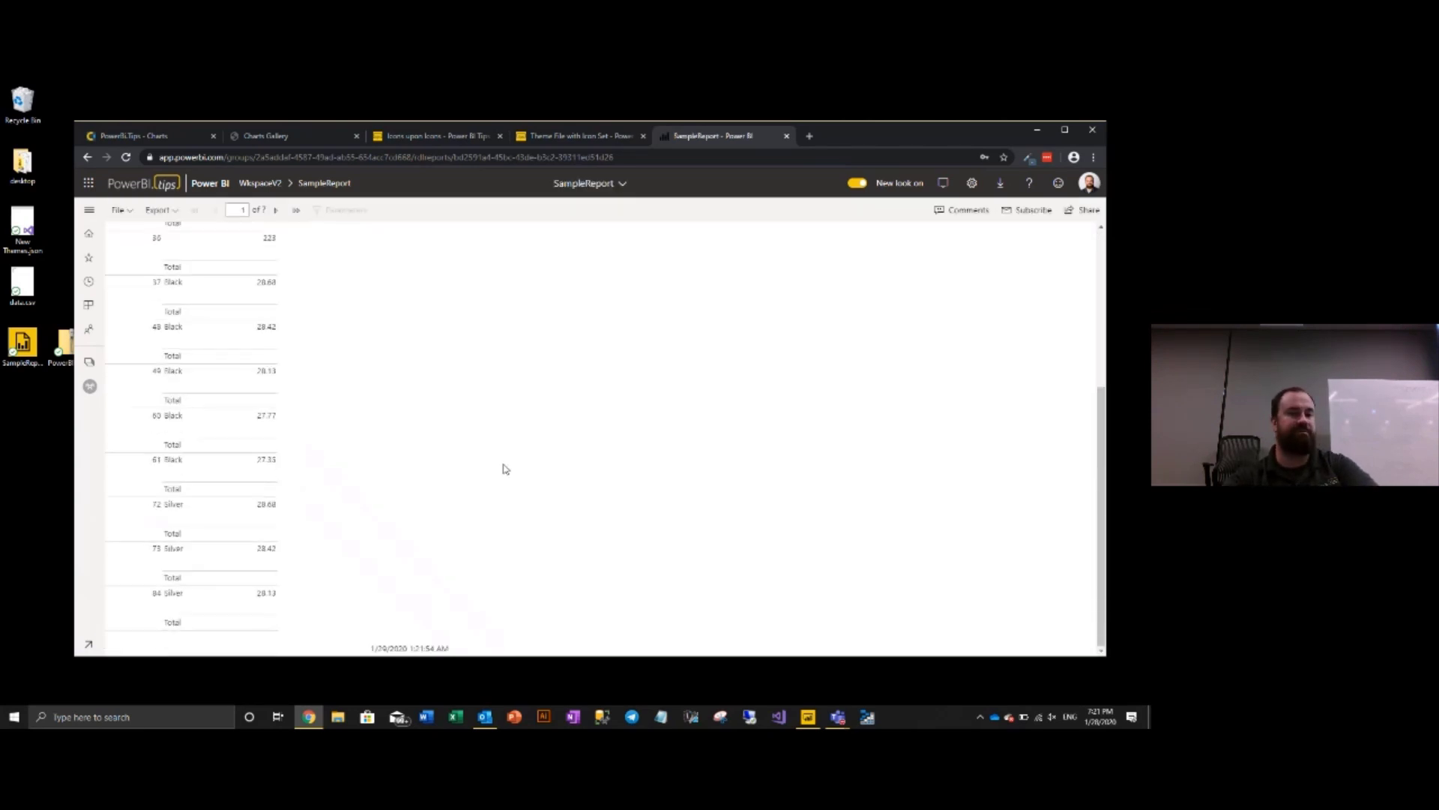
pyautogui.scroll(5, 506, 466)
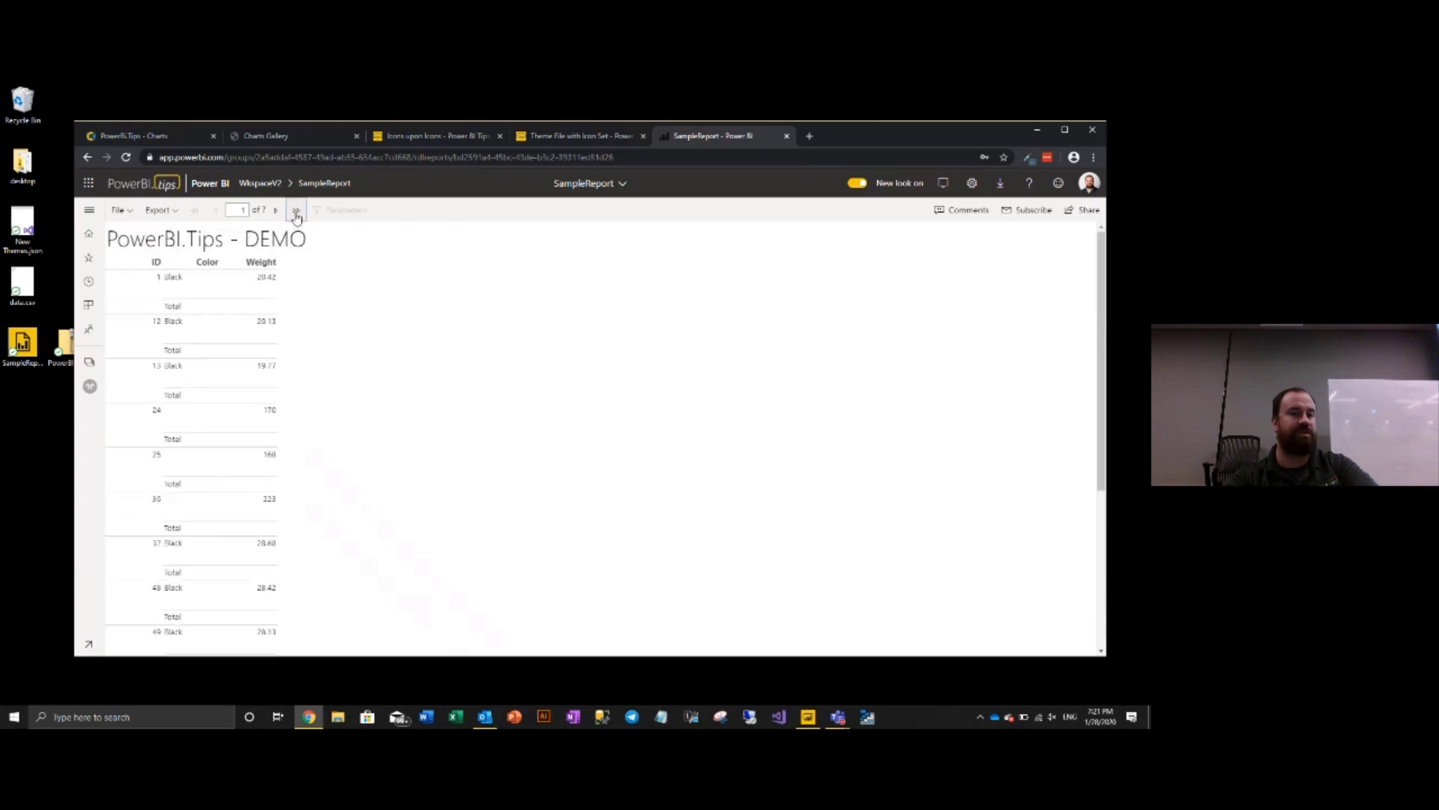
pyautogui.click(296, 213)
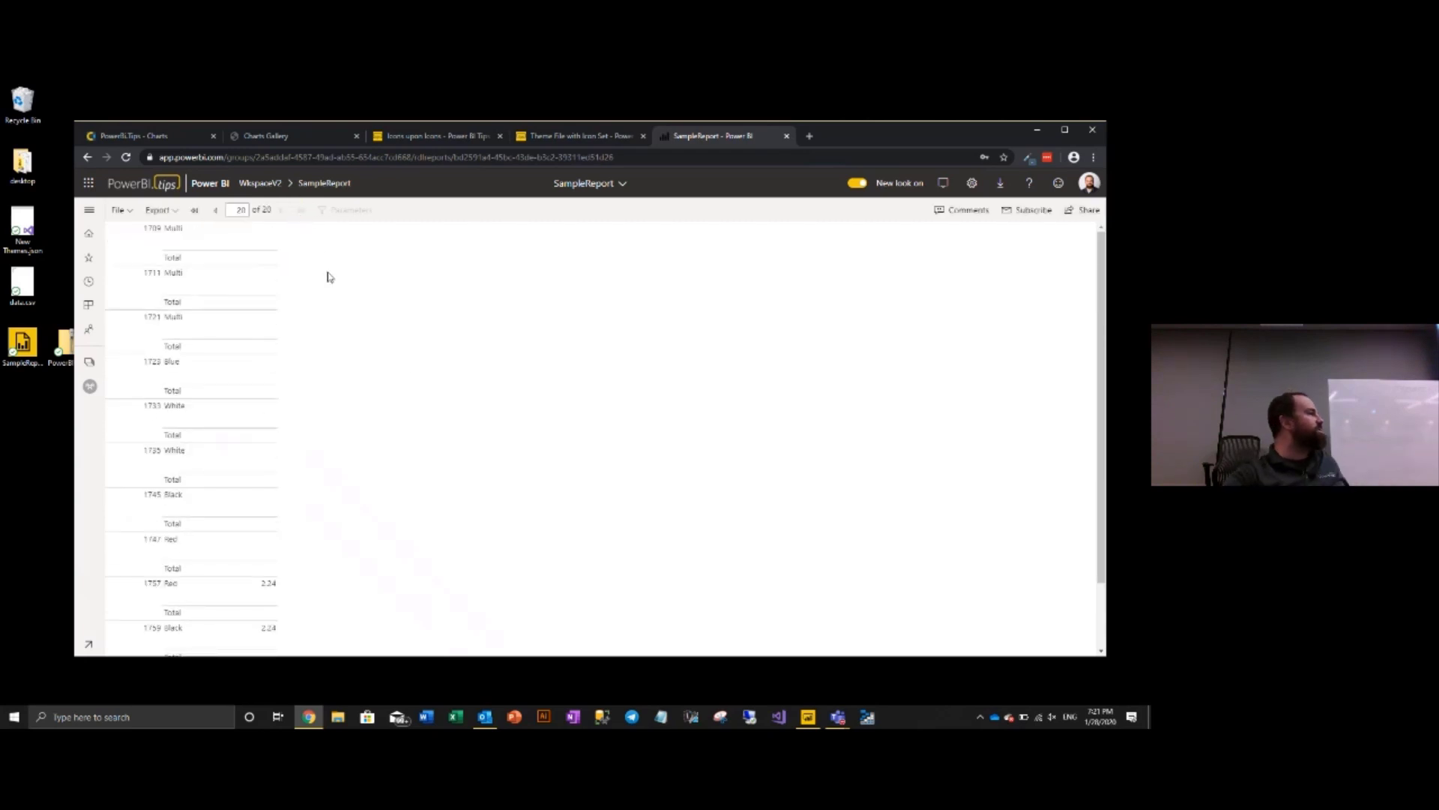